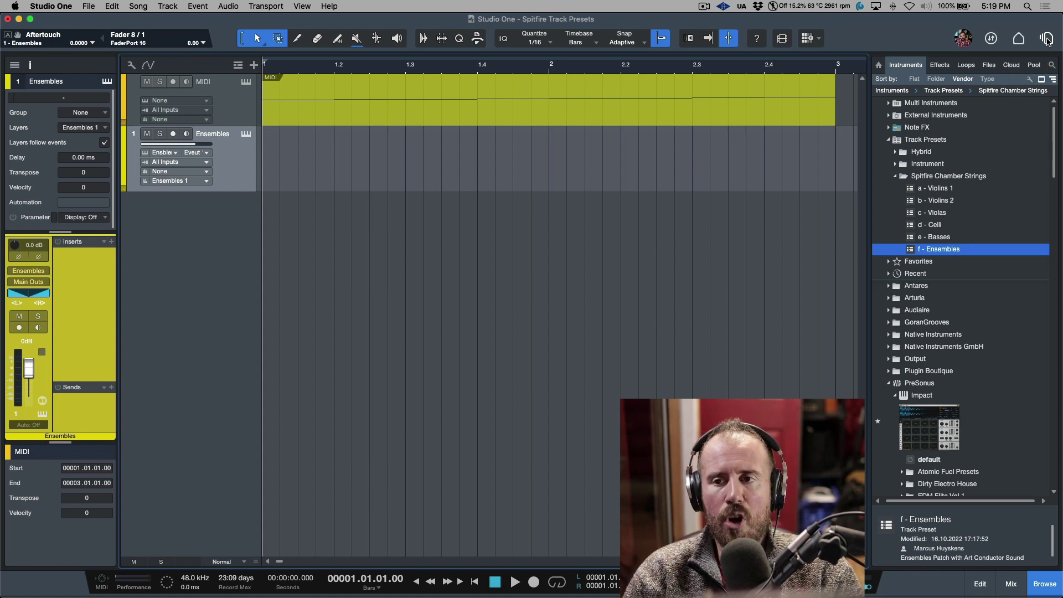
# Use the Songs list to switch to the open song 'Working with Track Presets in Studio One 6'
pyautogui.click(1045, 39)
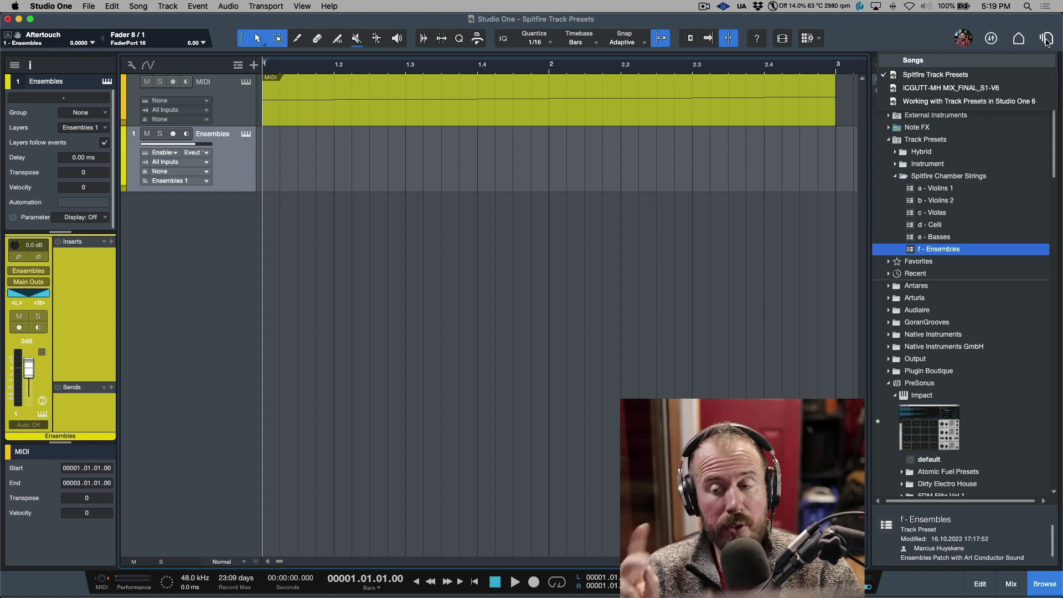
pyautogui.click(1046, 39)
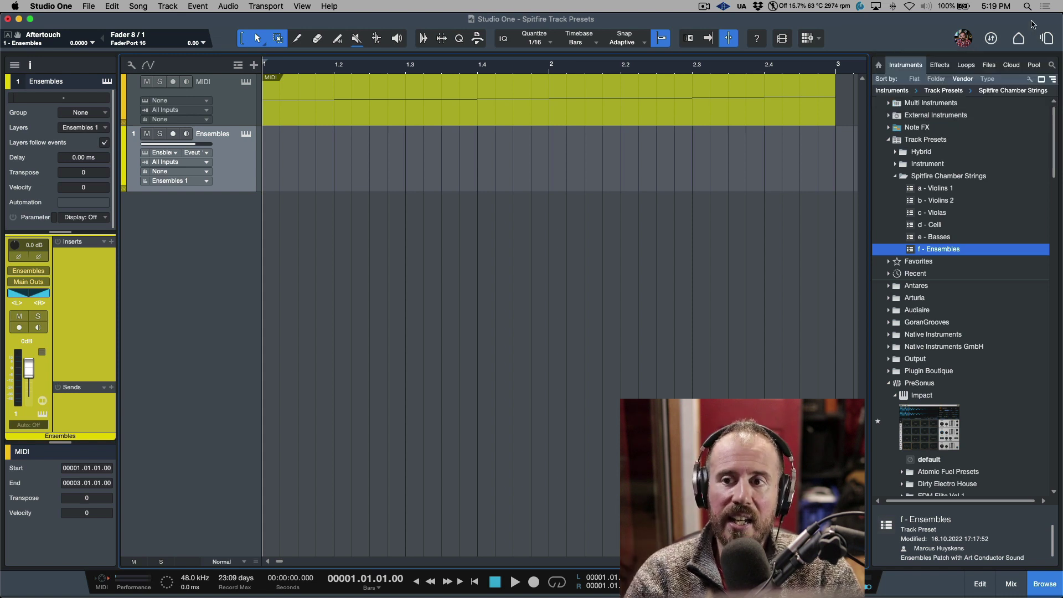
pyautogui.click(1045, 39)
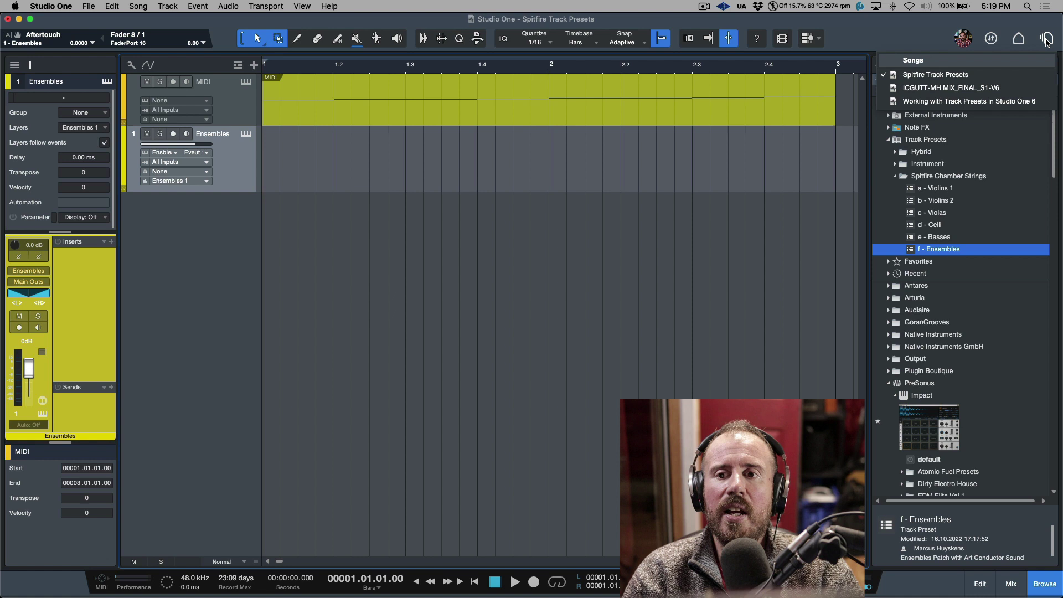
pyautogui.click(971, 103)
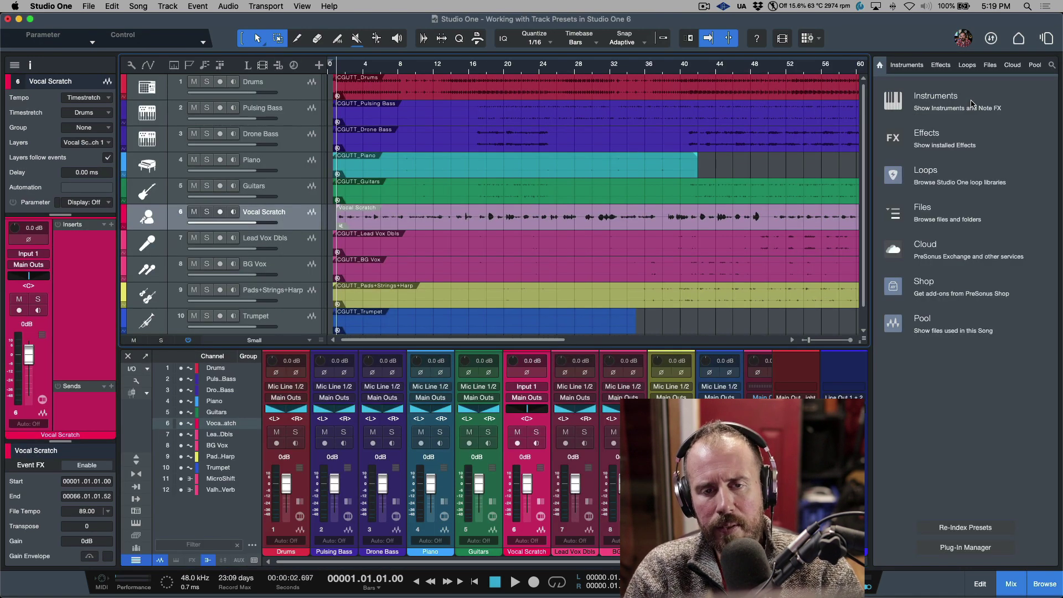
# Hide the browser, zoom to fit the whole song, and play it through once
pyautogui.click(1045, 583)
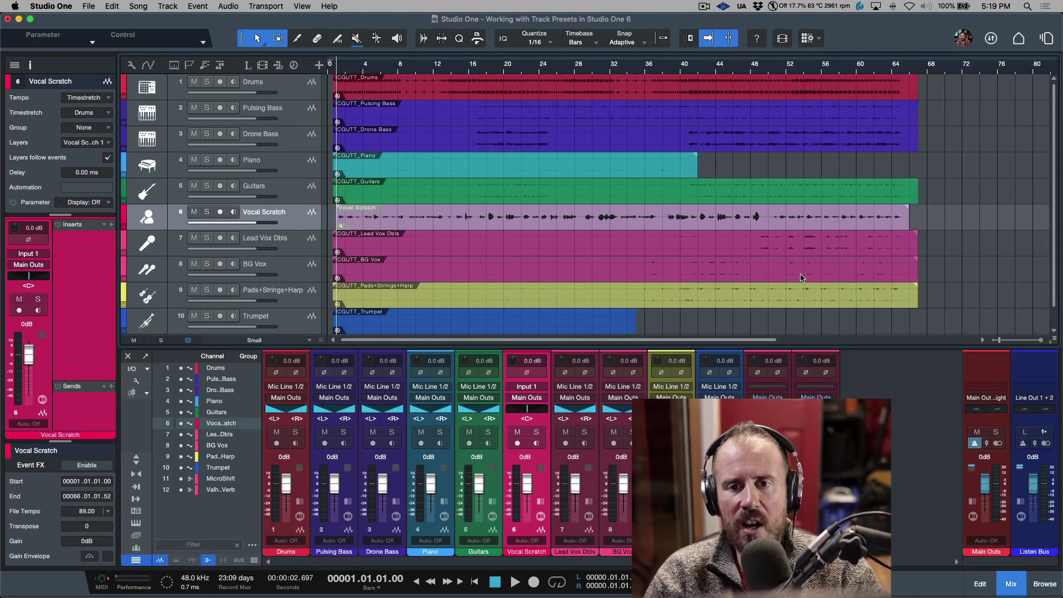
pyautogui.hotkey('shift', 'z')
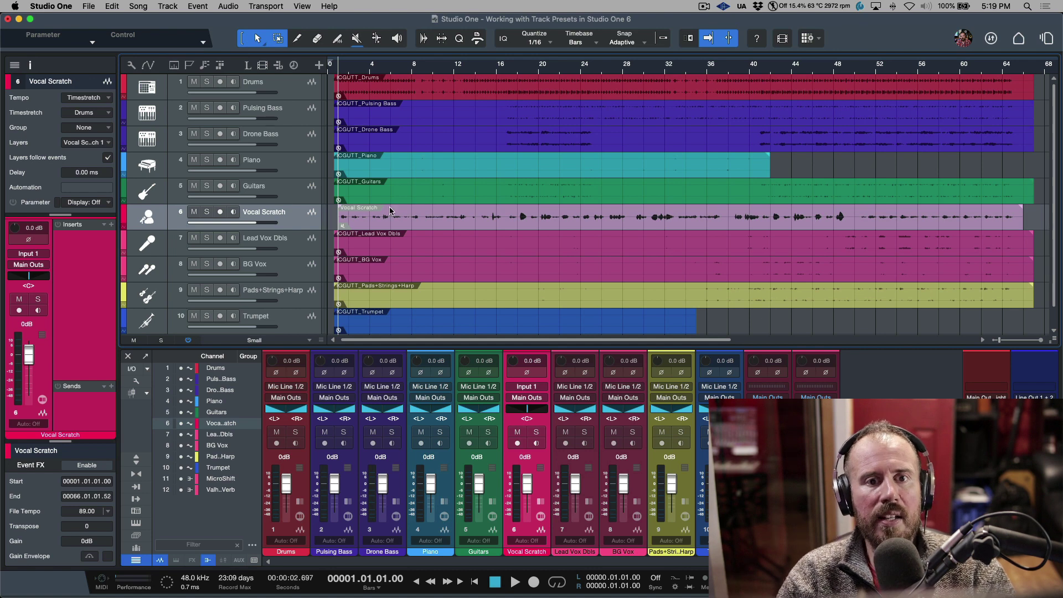
pyautogui.press('space')
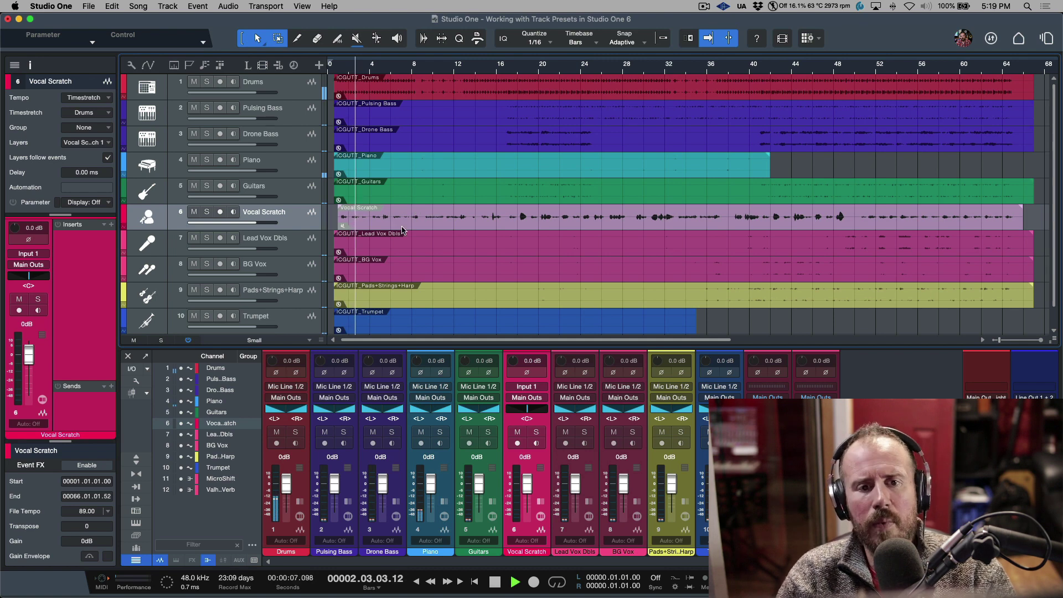
pyautogui.press('space')
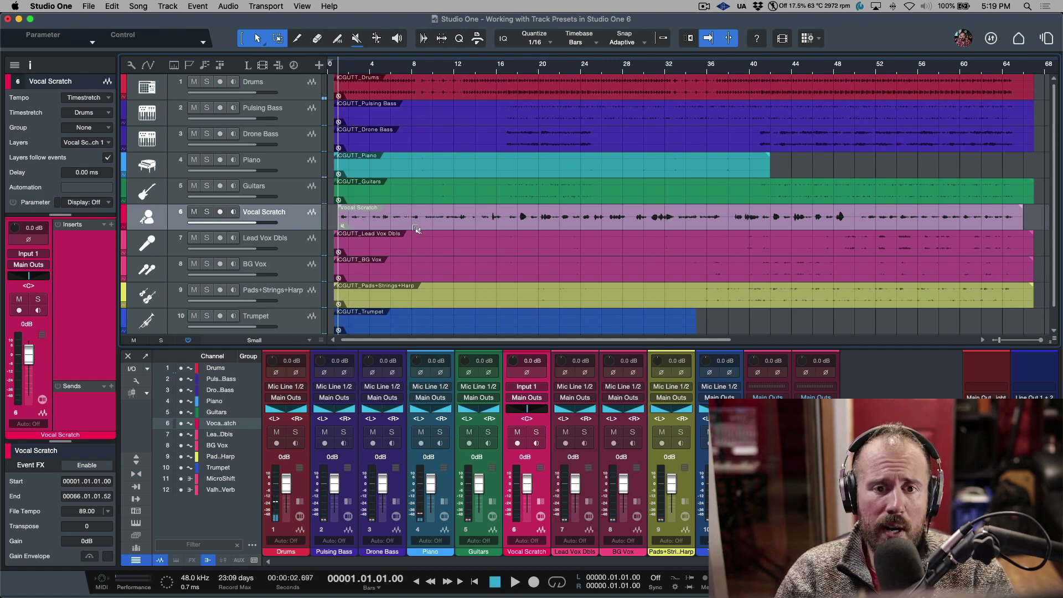
# Zoom in on the Vocal Scratch track to audition it, then restore the full view and deselect
pyautogui.click(411, 226)
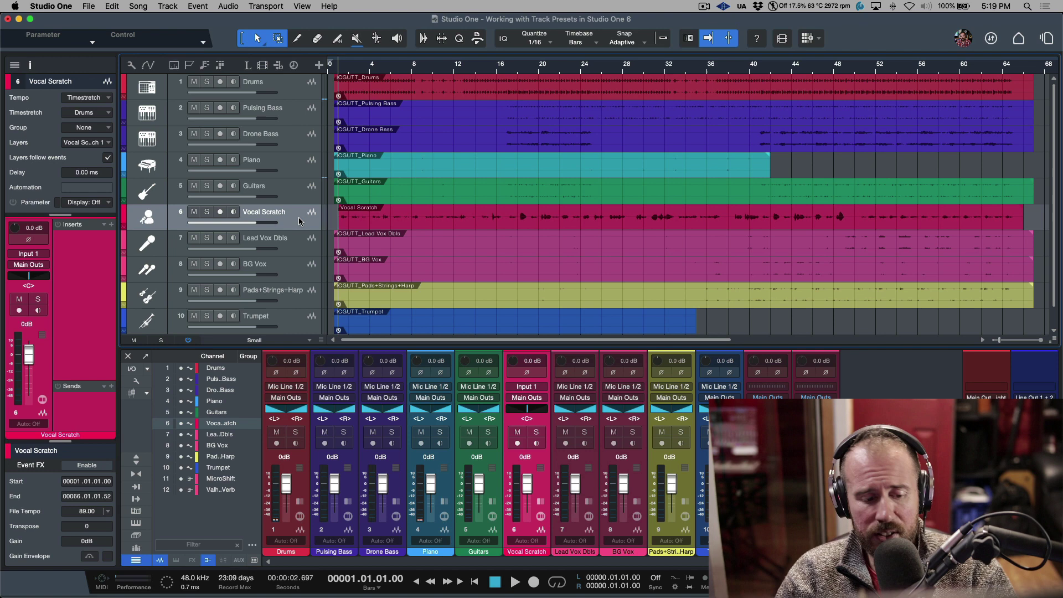
pyautogui.press('z')
pyautogui.press('space')
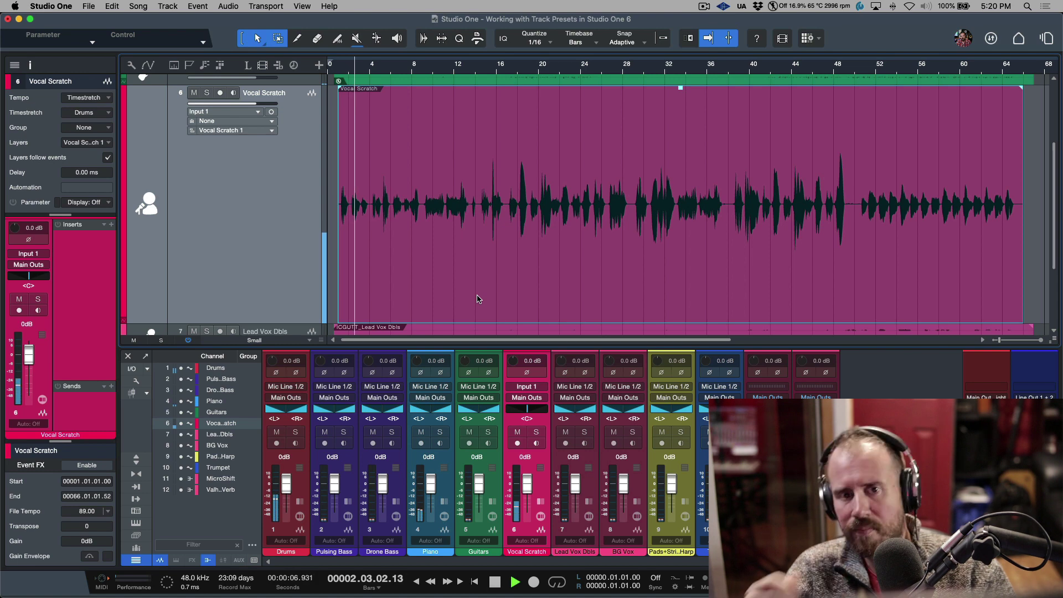
pyautogui.press('space')
pyautogui.press('z')
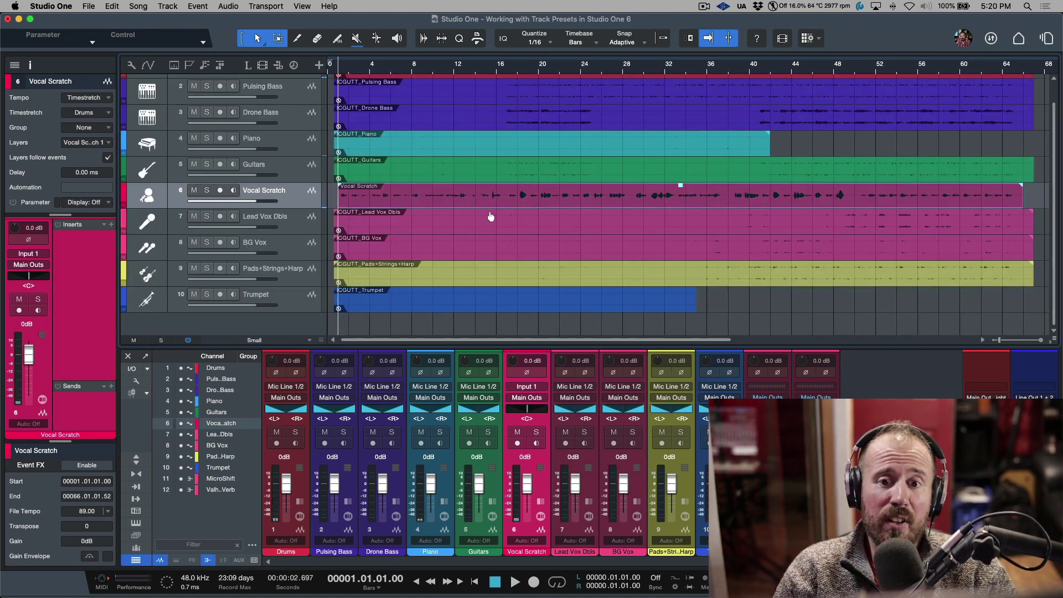
pyautogui.click(1039, 207)
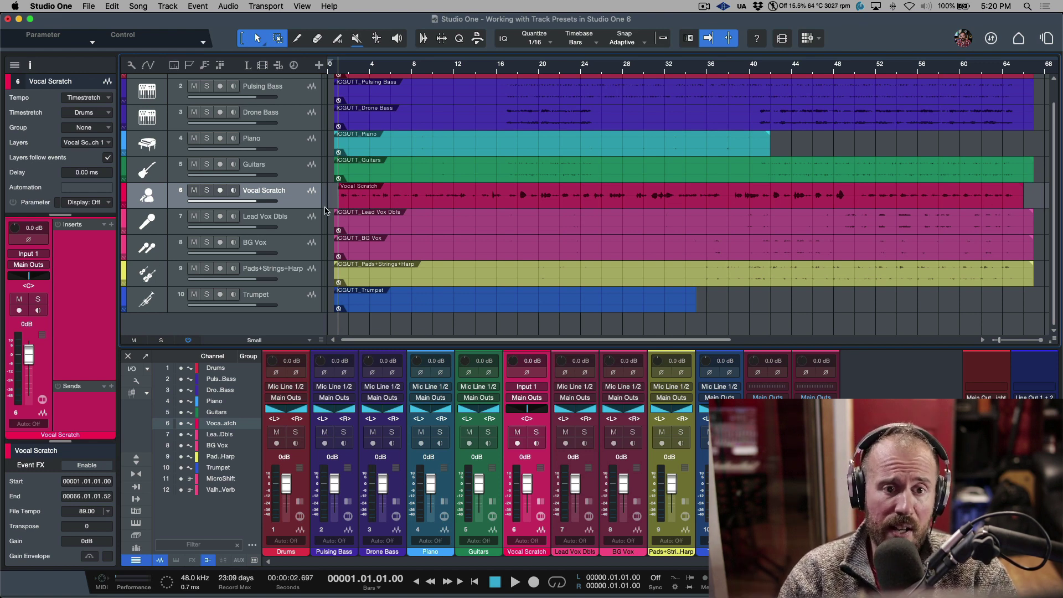
# Switch to the ICGUTT-MH MIX_FINAL_S1-V6 song and select track 57 Lead Vox
pyautogui.click(1045, 38)
pyautogui.click(980, 103)
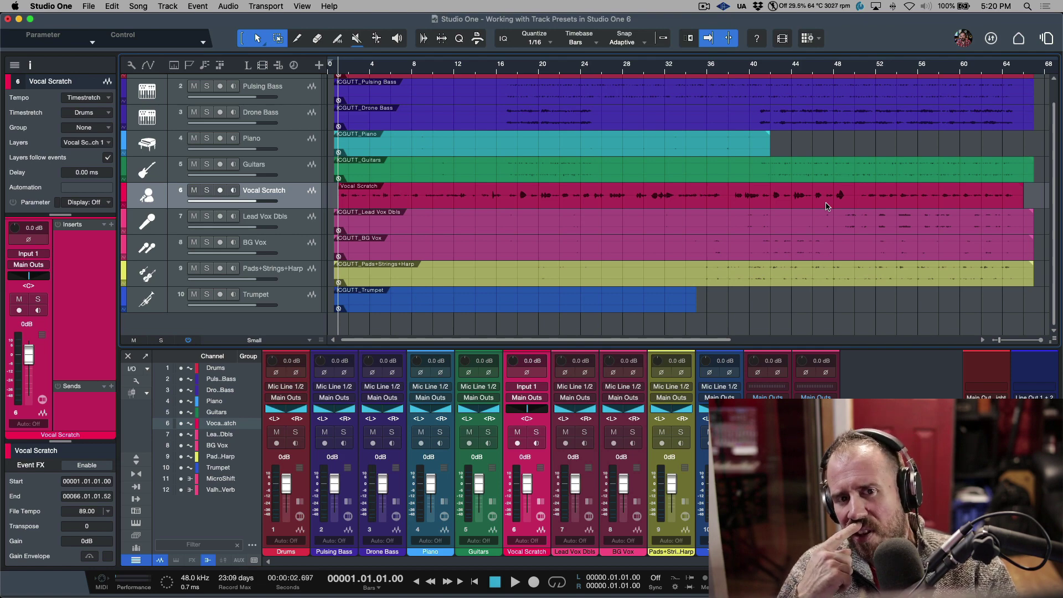
pyautogui.scroll(15, 644, 256)
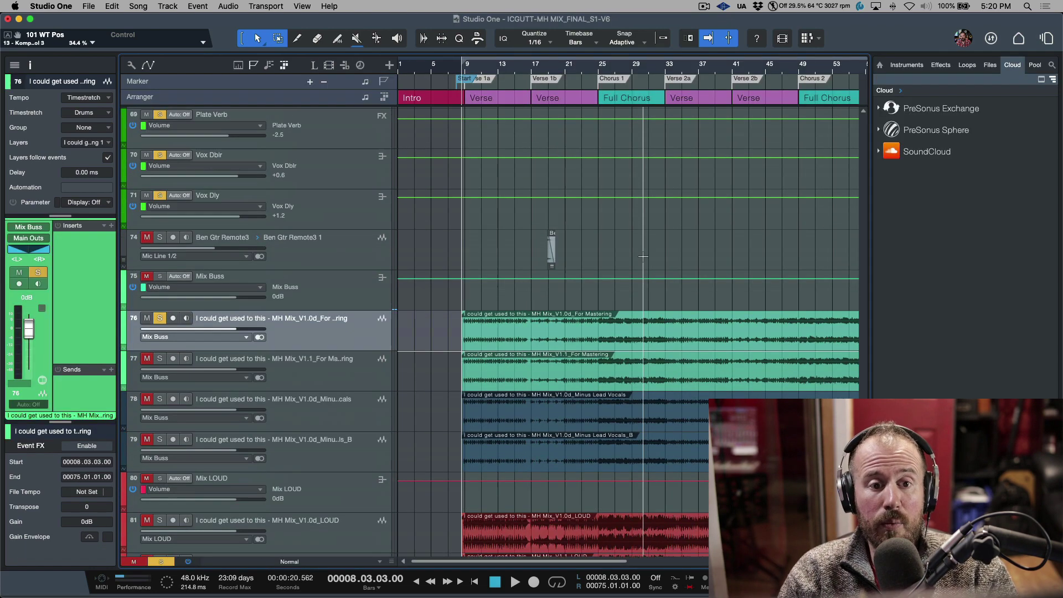
pyautogui.scroll(10, 644, 256)
pyautogui.scroll(-5, 510, 316)
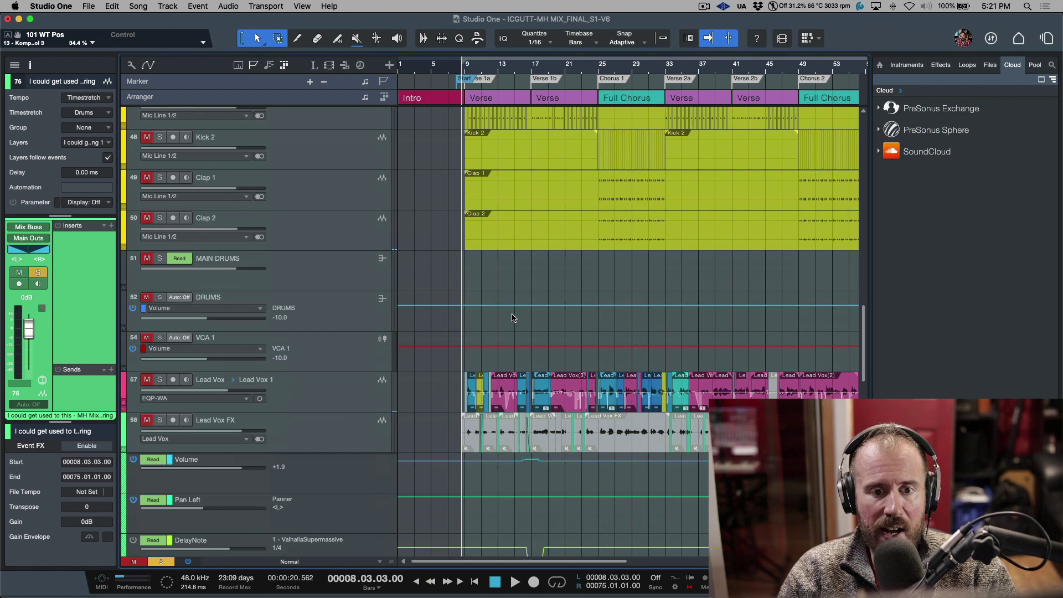
pyautogui.click(348, 399)
# Hide the browser, enlarge the Inspector's Sends area, and open the mixer console
pyautogui.press('F5')
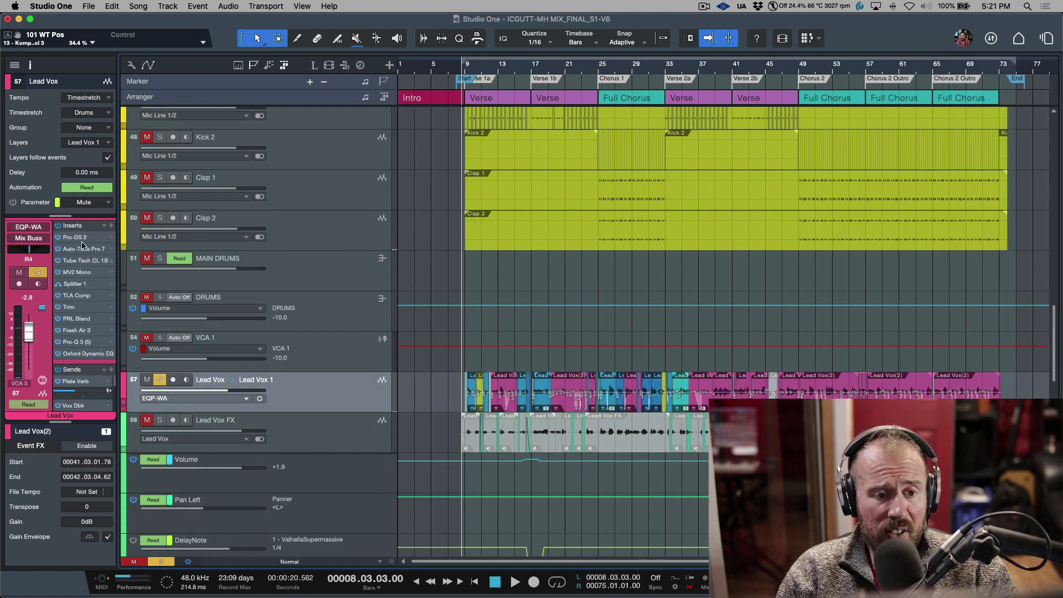
pyautogui.moveTo(91, 367); pyautogui.dragTo(89, 245)
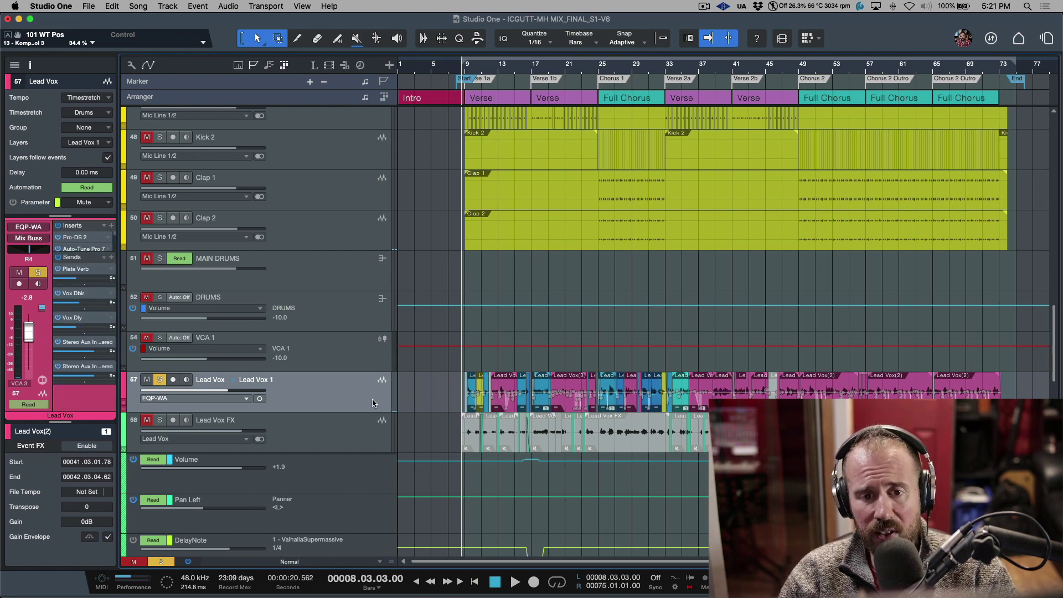
pyautogui.press('F3')
pyautogui.press('F3')
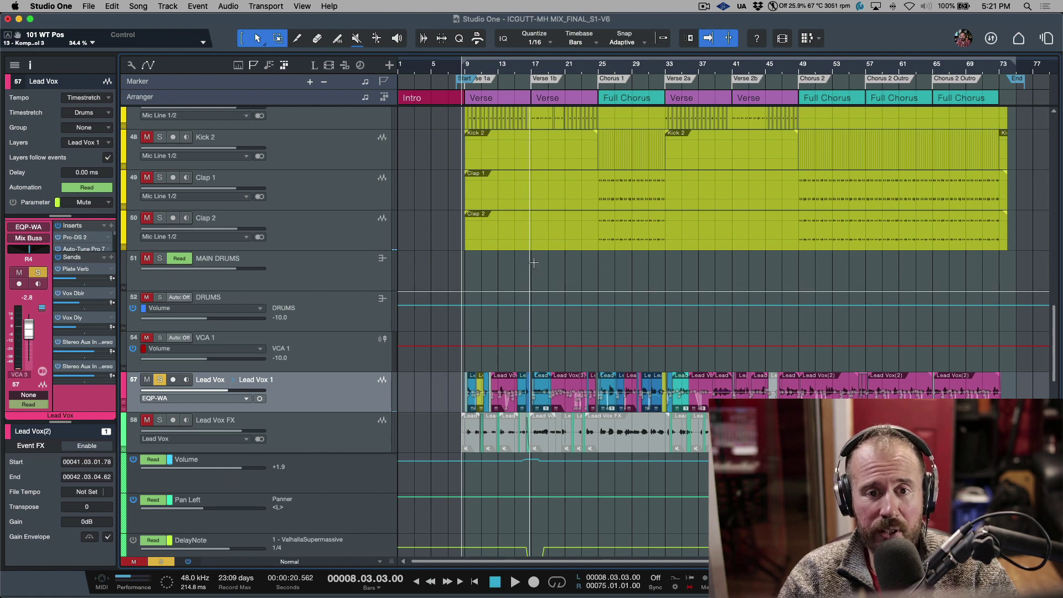
pyautogui.press('F3')
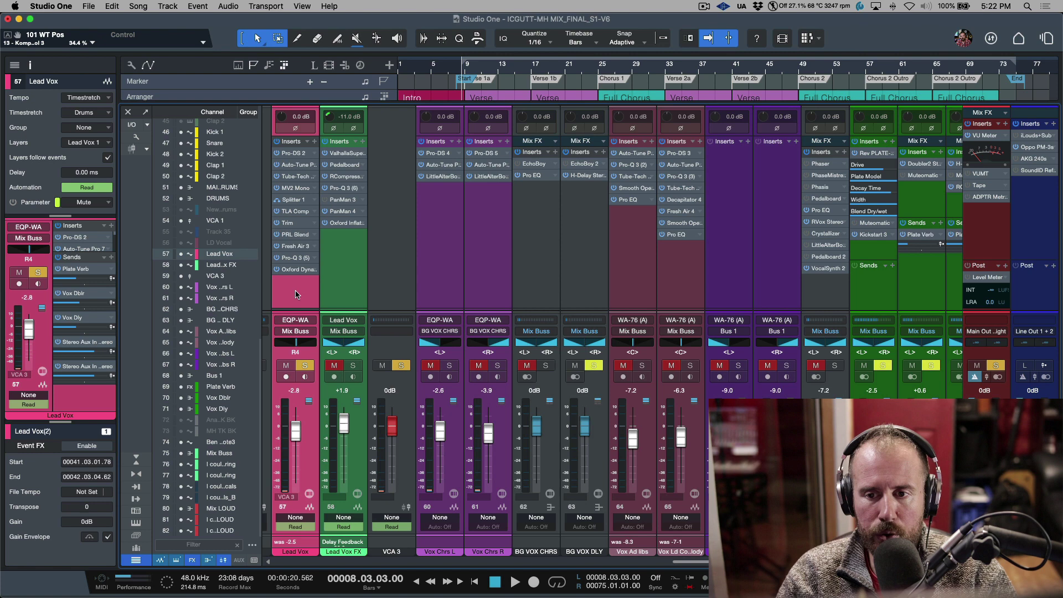
# Scroll through the console's channels, buses and FX returns, nudge the Inserts/Sends divider, then close the console
pyautogui.hscroll(10, 296, 293)
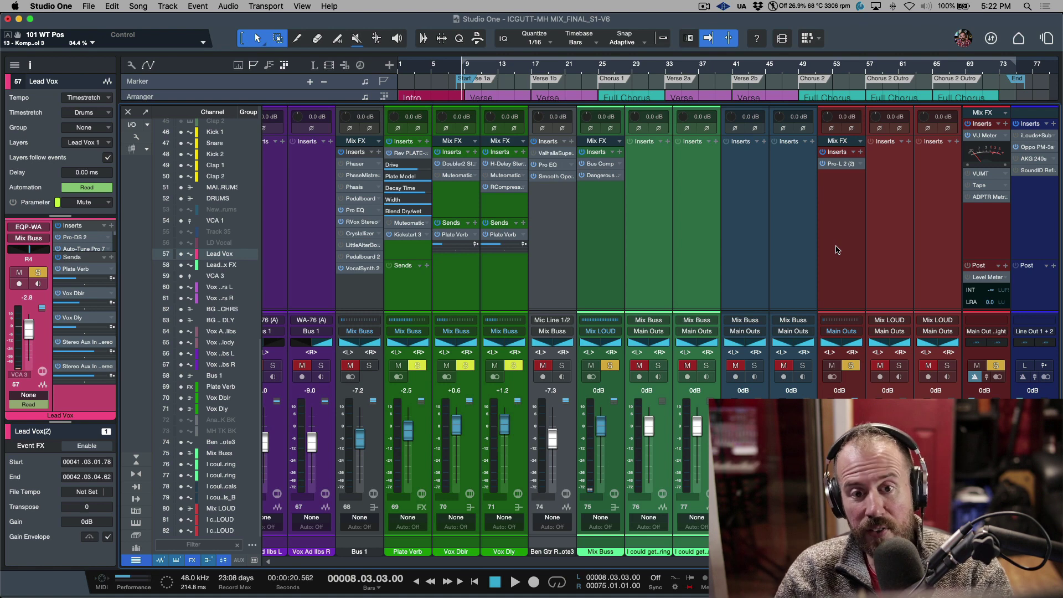
pyautogui.hscroll(-20, 791, 257)
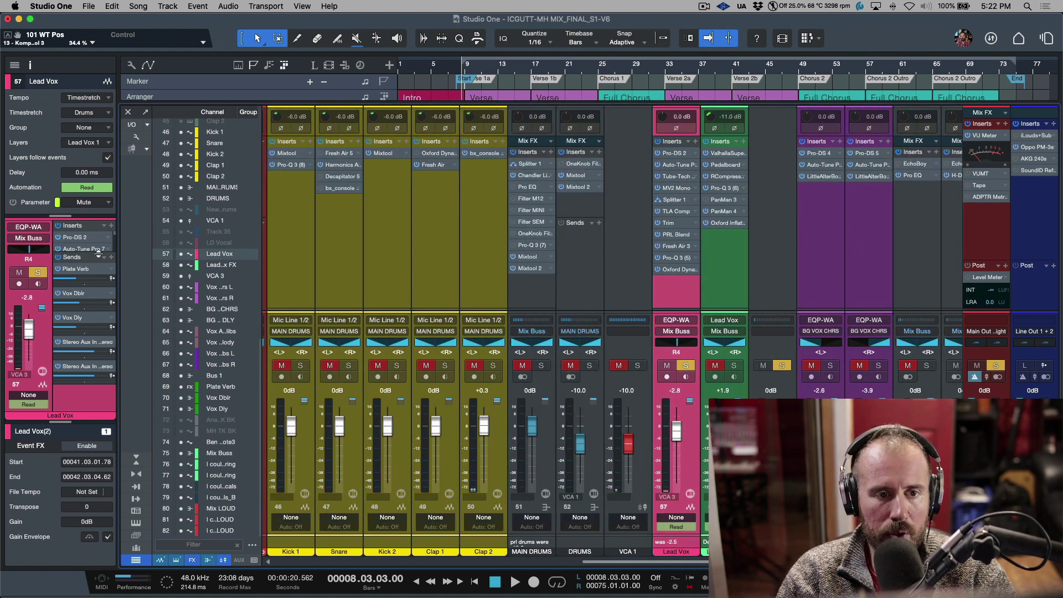
pyautogui.moveTo(98, 253); pyautogui.dragTo(97, 262)
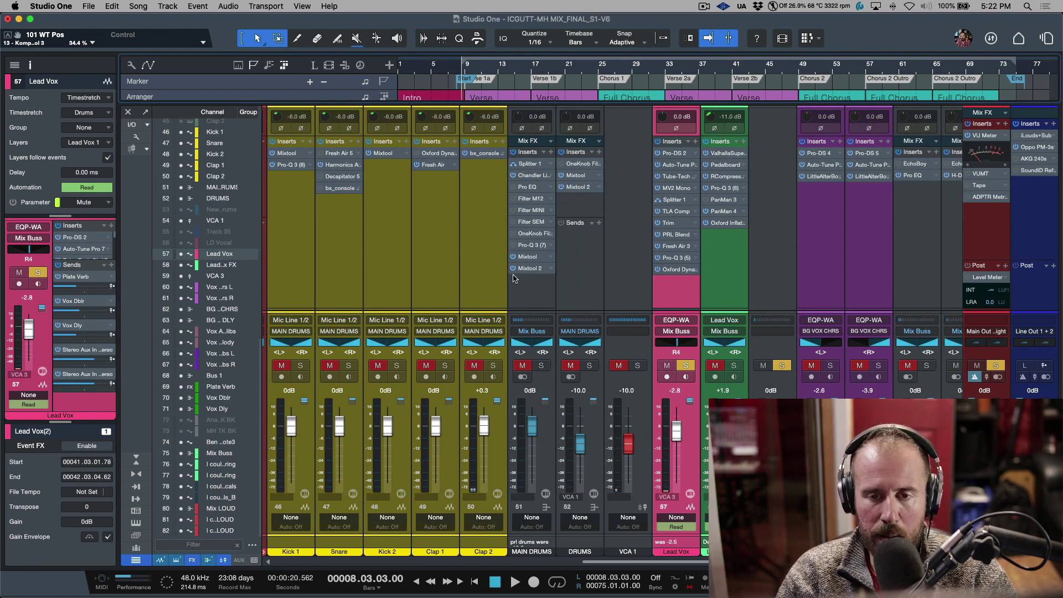
pyautogui.hscroll(1, 507, 283)
pyautogui.hscroll(15, 506, 283)
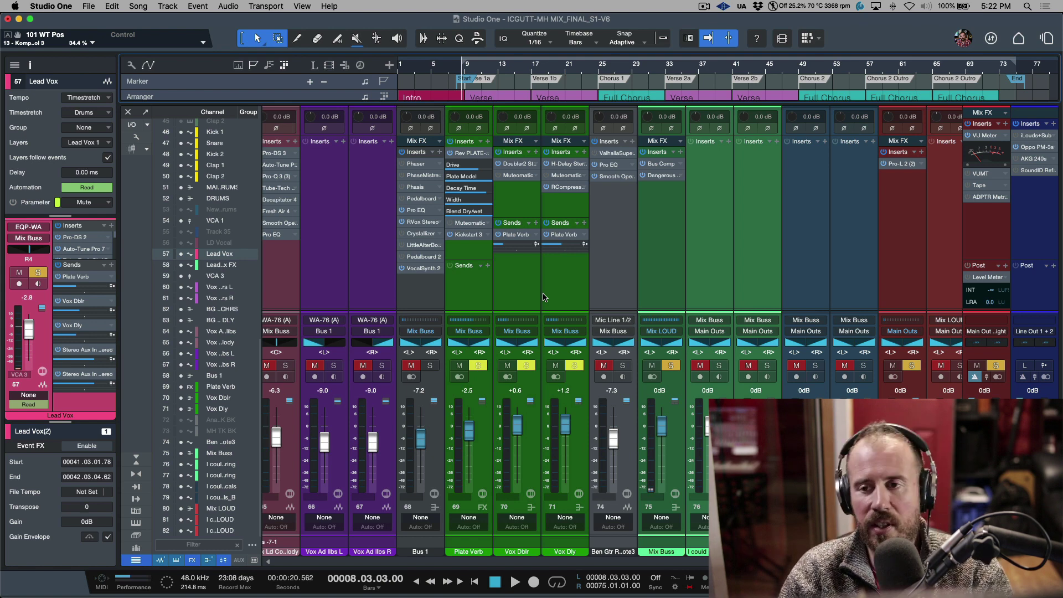
pyautogui.press('F3')
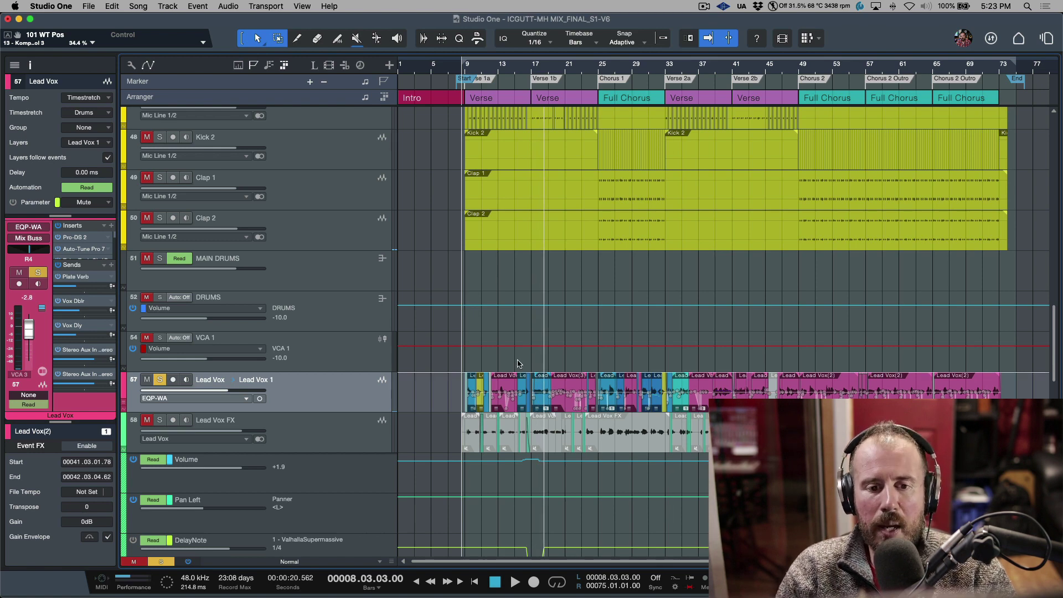
# Store the Lead Vox track as preset 'Lead Vox ICGUTT' in a new 'MH MUSIC' subfolder
pyautogui.rightClick(336, 400)
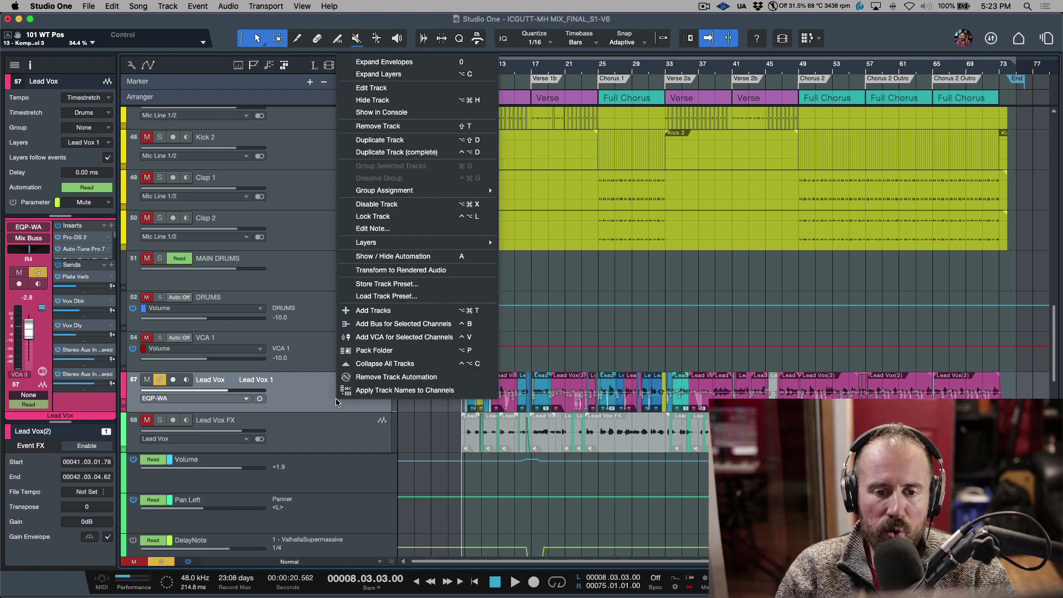
pyautogui.click(388, 283)
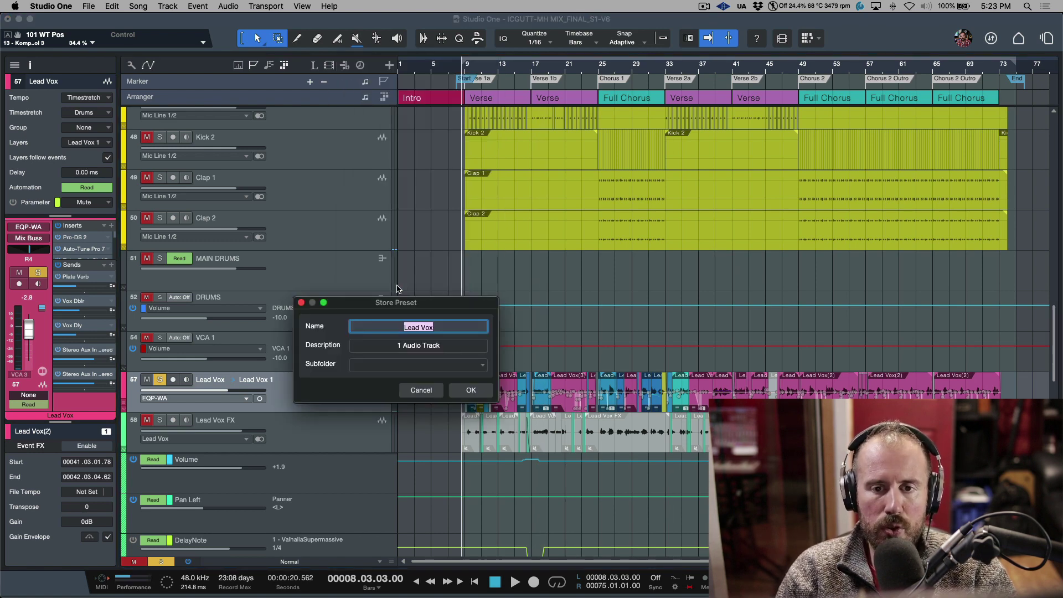
pyautogui.click(449, 327)
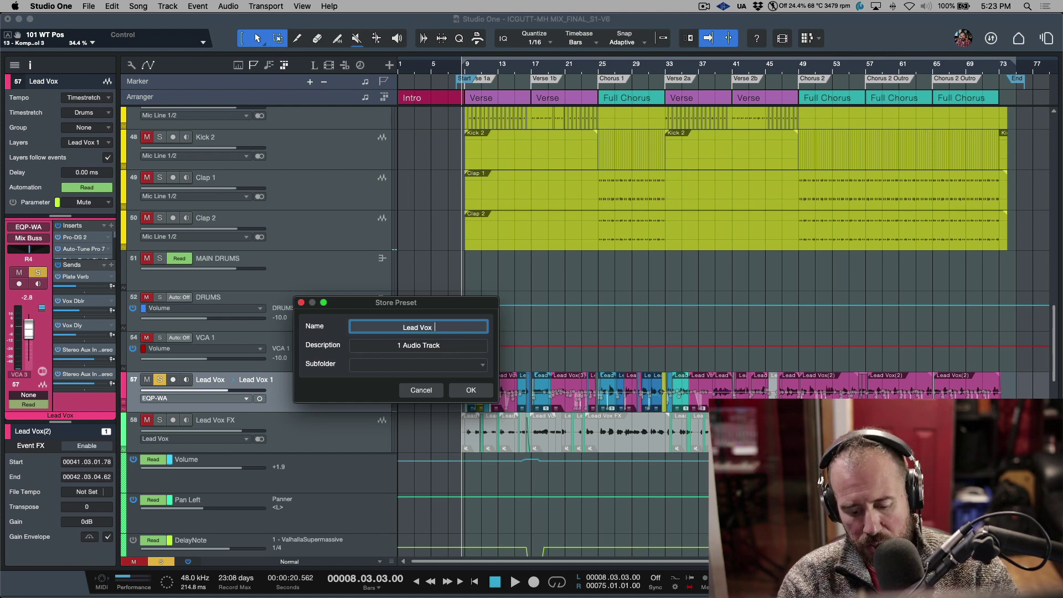
pyautogui.write('ICGUTT')
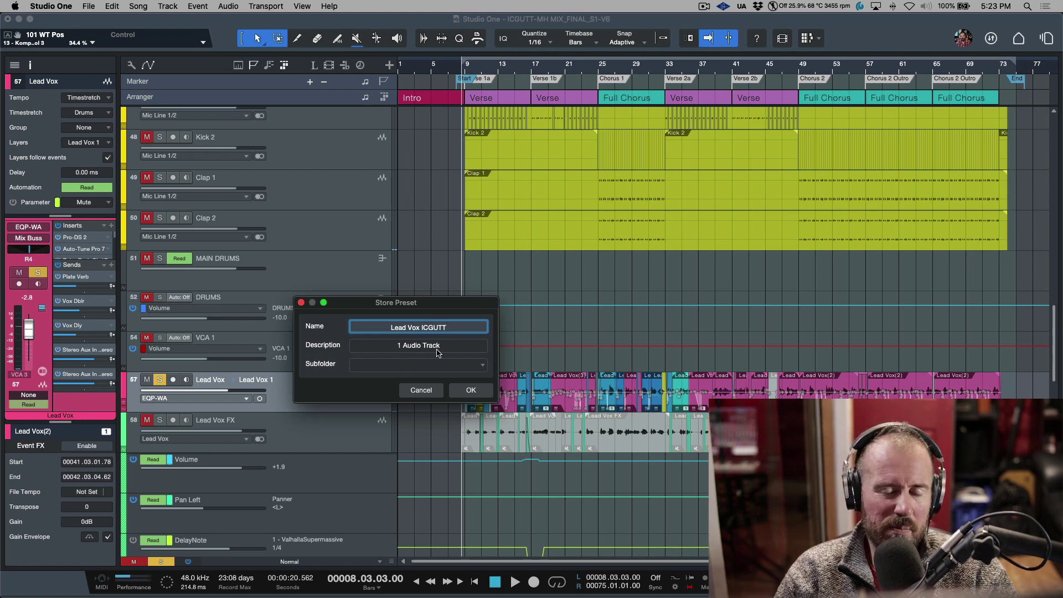
pyautogui.click(481, 367)
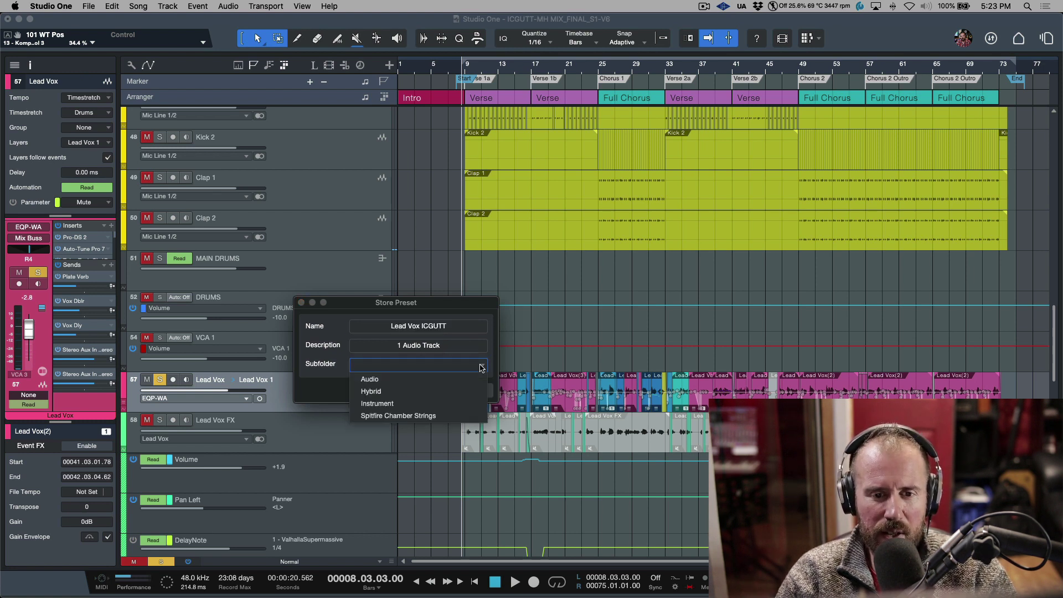
pyautogui.click(338, 393)
pyautogui.click(424, 364)
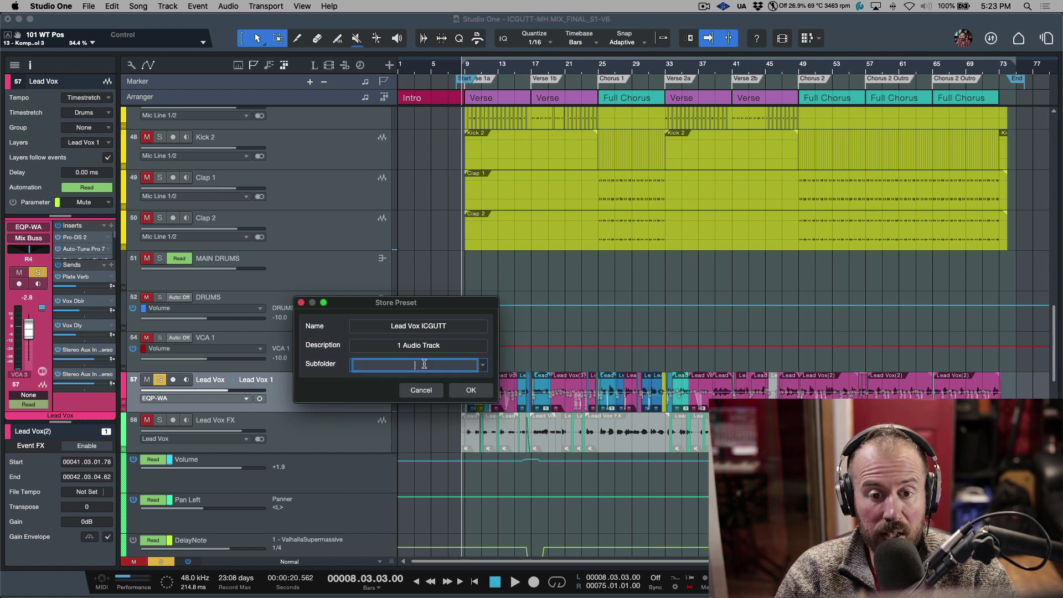
pyautogui.write('MH ')
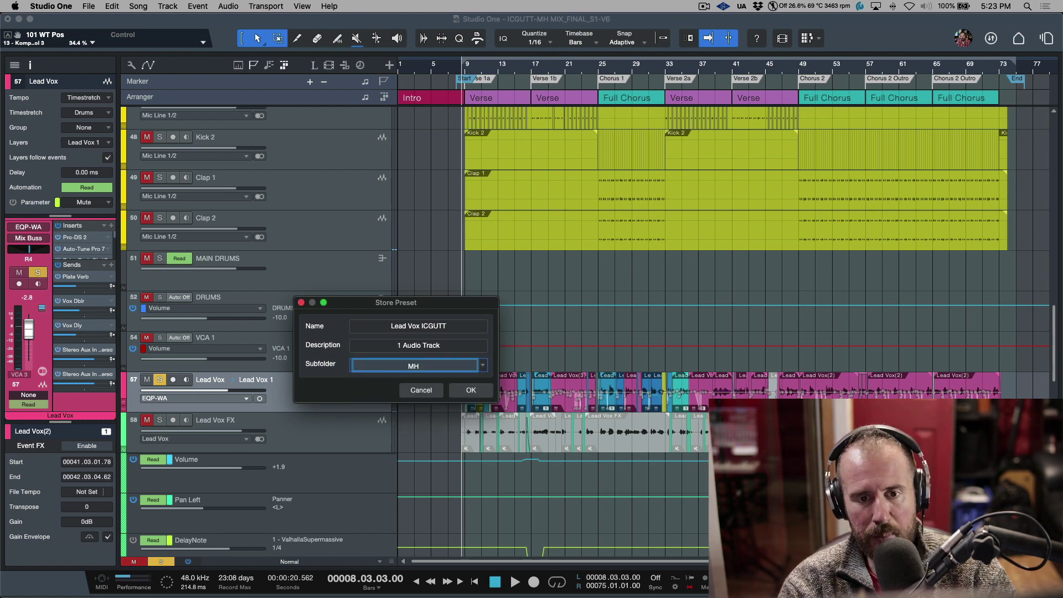
pyautogui.write('MUSIC')
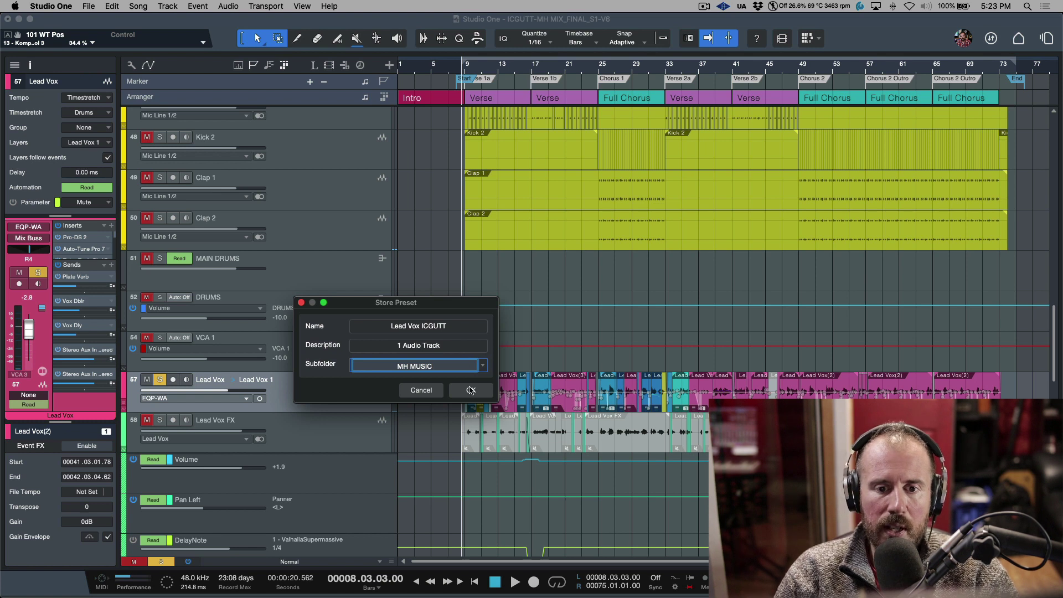
pyautogui.click(470, 390)
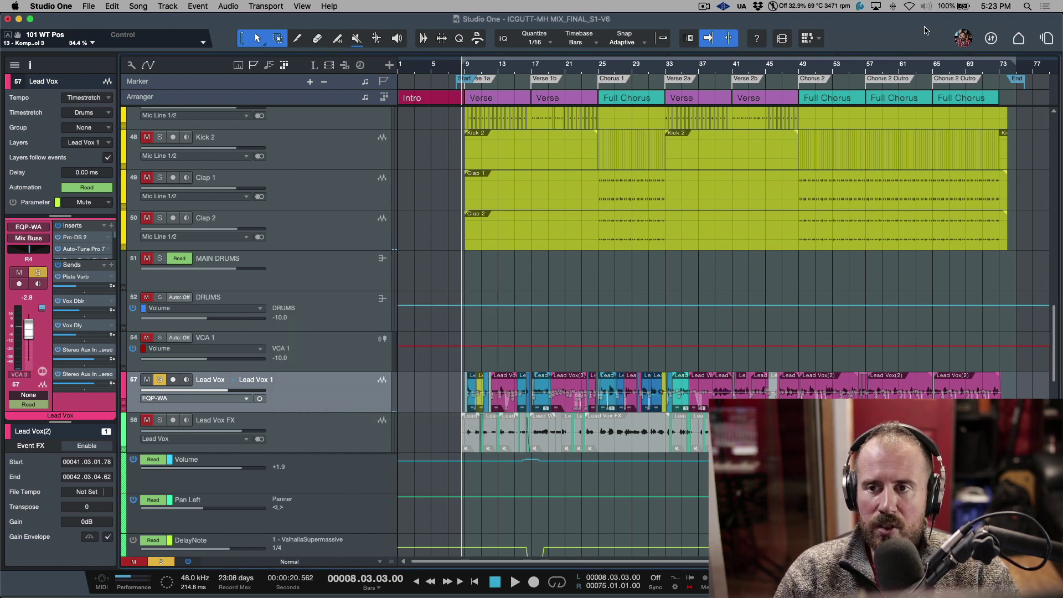
# Return to the Working with Track Presets song and browse Effects > Track Presets > MH MUSIC
pyautogui.click(1046, 38)
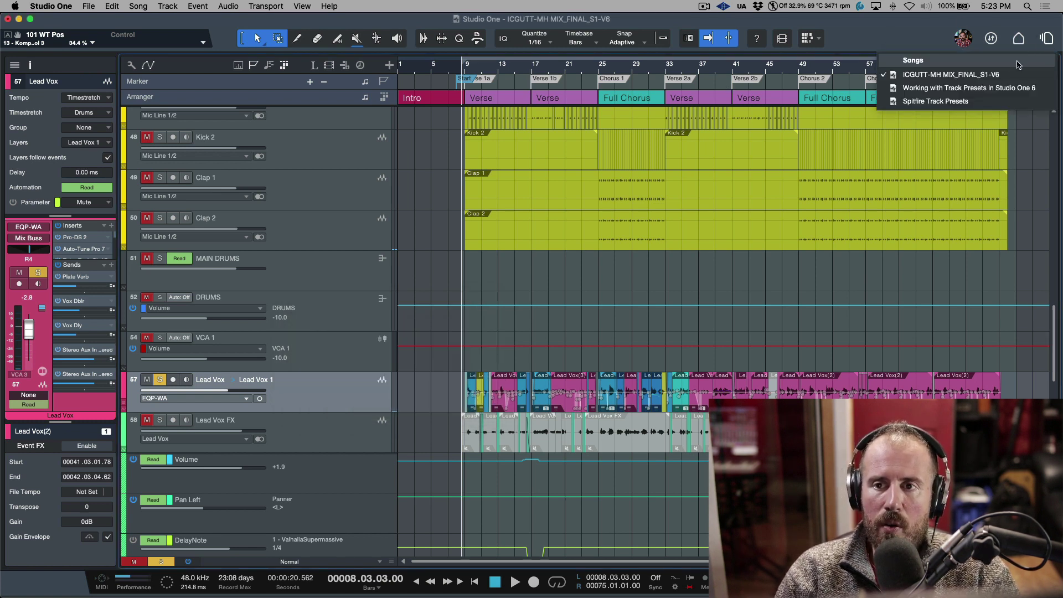
pyautogui.click(999, 88)
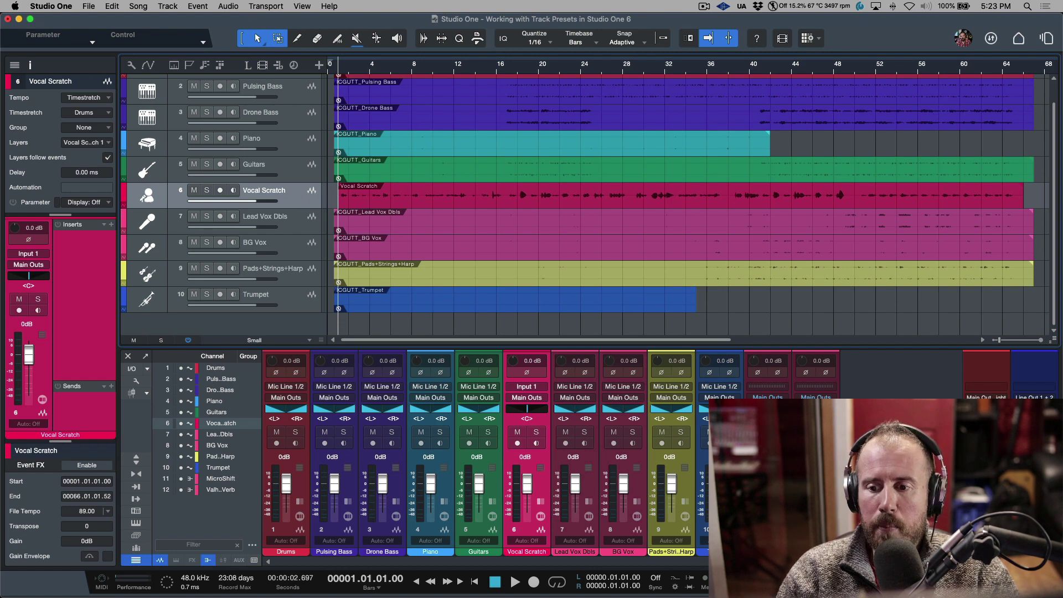
pyautogui.press('F5')
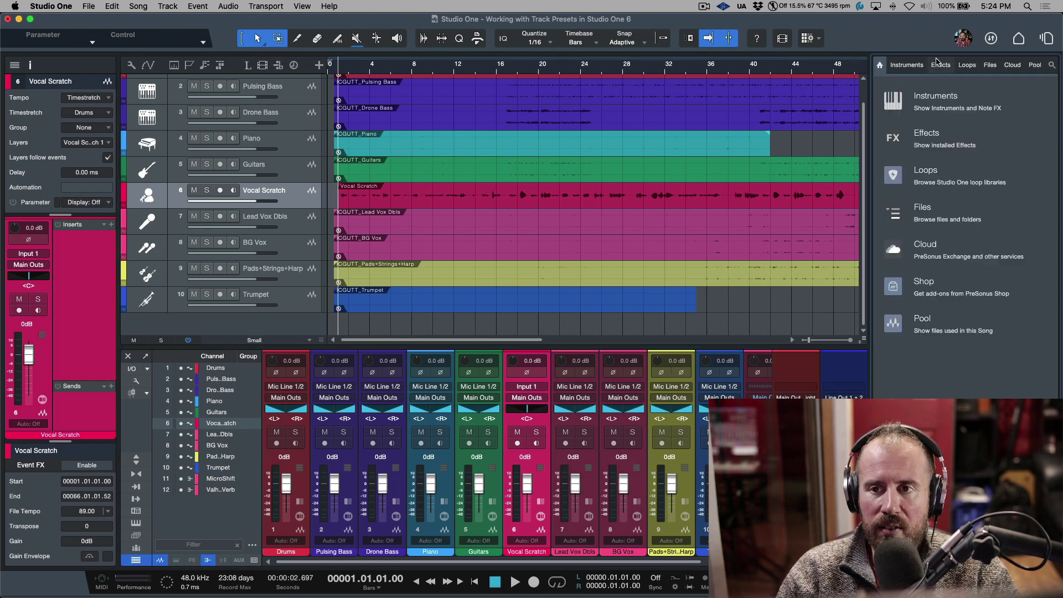
pyautogui.click(948, 67)
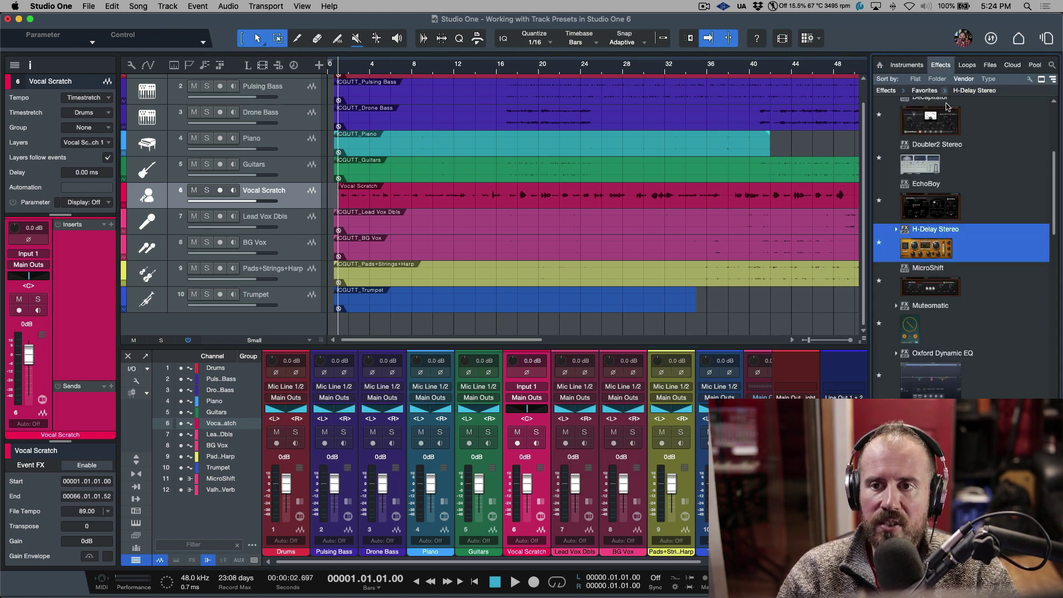
pyautogui.scroll(5, 939, 133)
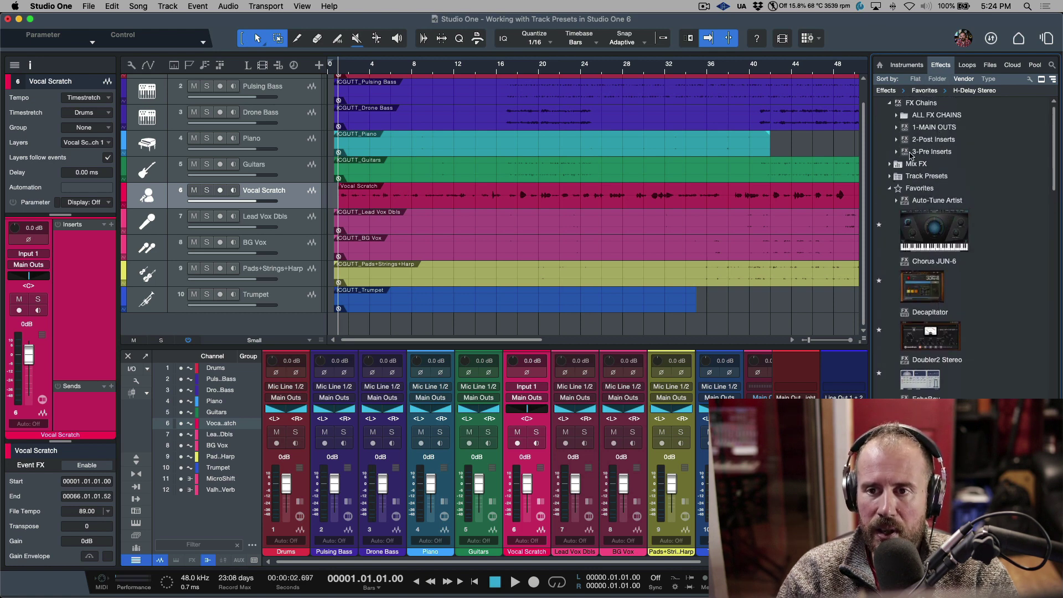
pyautogui.click(907, 177)
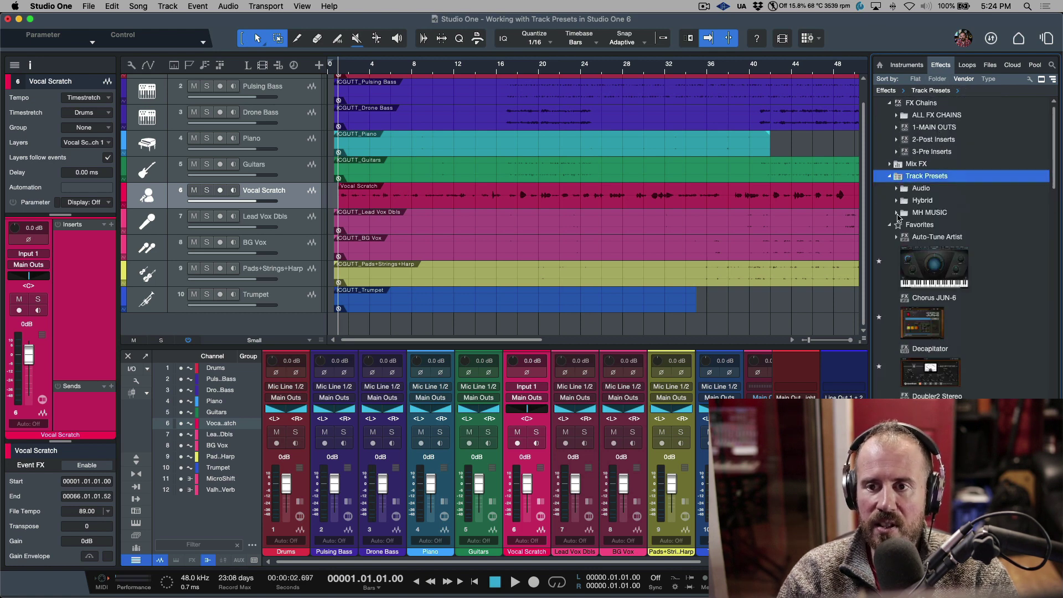
pyautogui.click(903, 214)
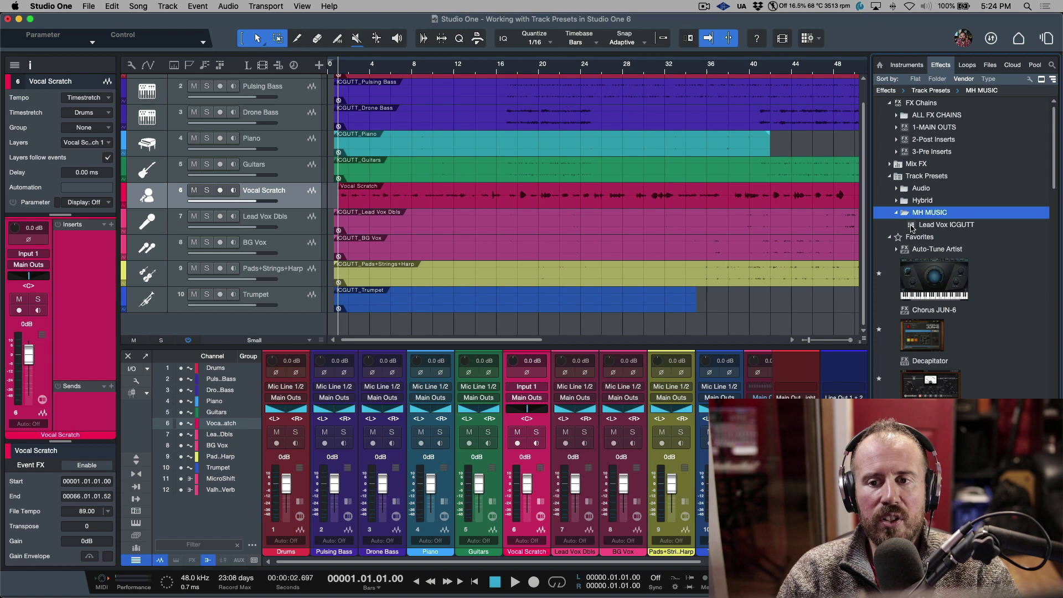
# Load the 'Lead Vox ICGUTT' preset from MH MUSIC via the Vocal Scratch track's Load Track Preset
pyautogui.rightClick(302, 204)
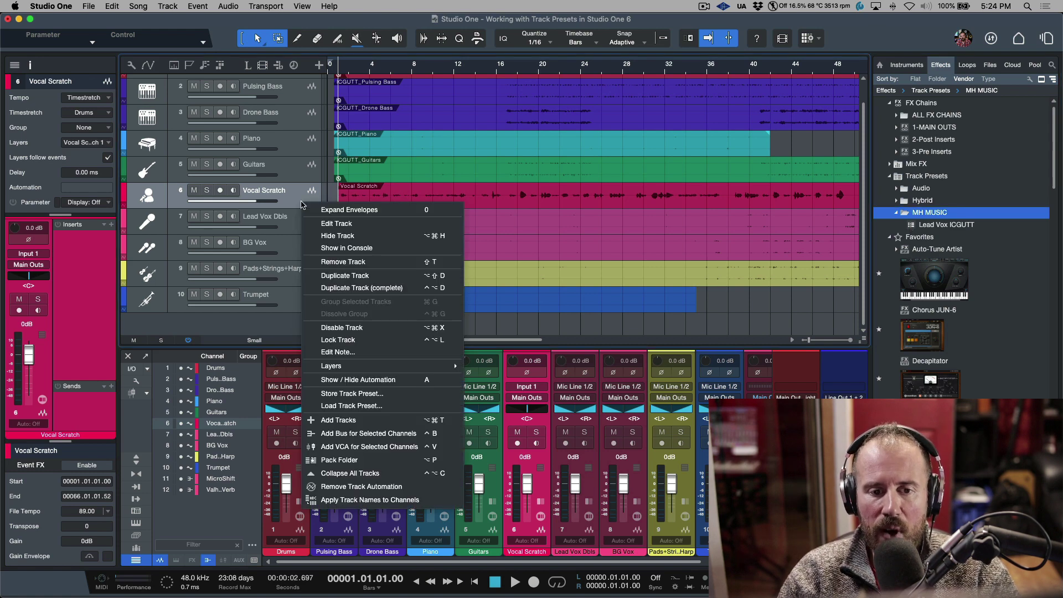
pyautogui.click(350, 406)
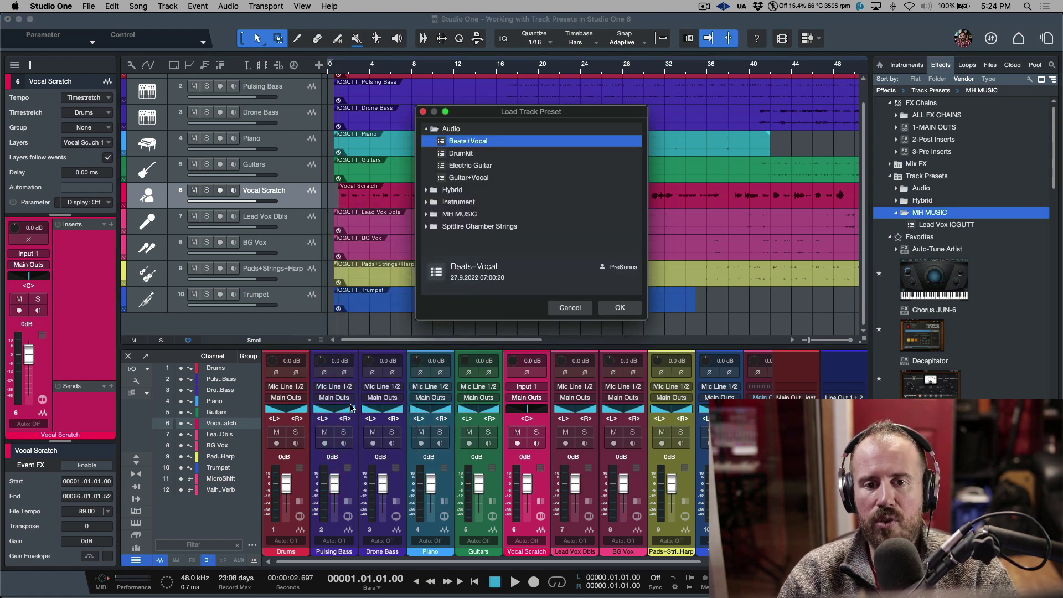
pyautogui.doubleClick(471, 215)
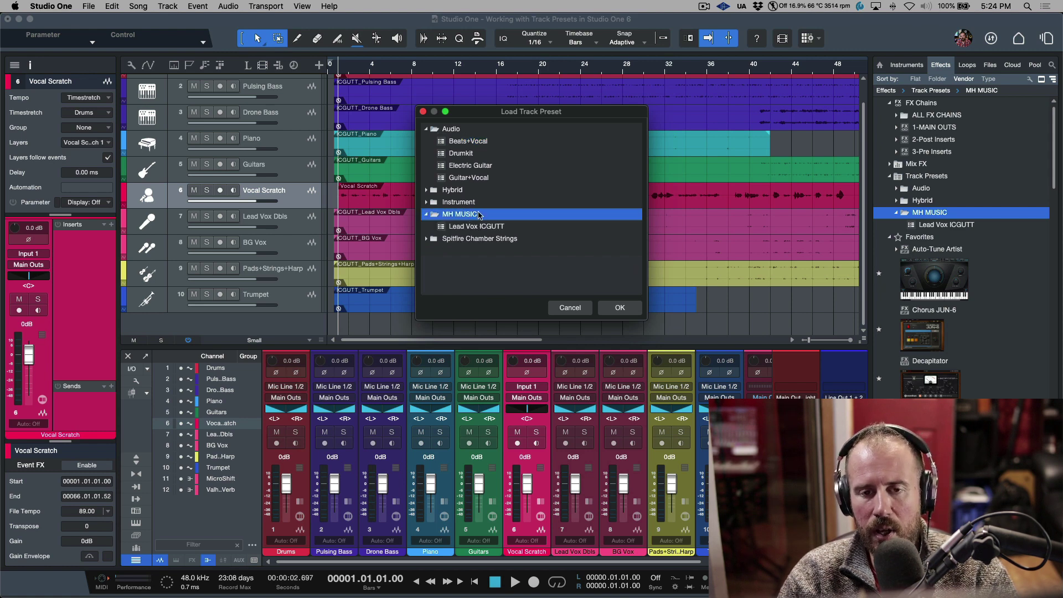
pyautogui.click(490, 228)
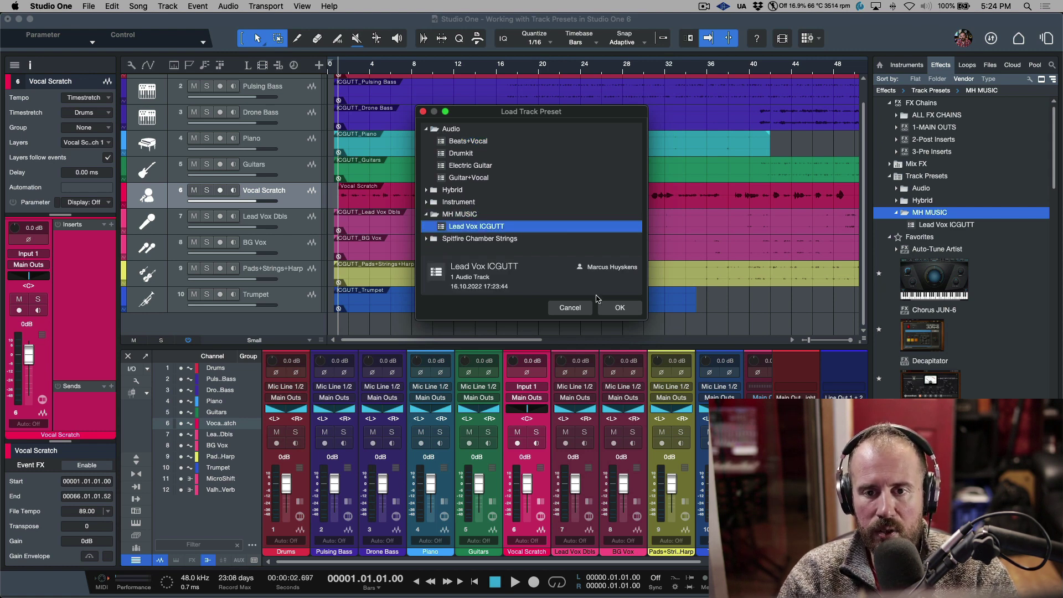
pyautogui.click(620, 308)
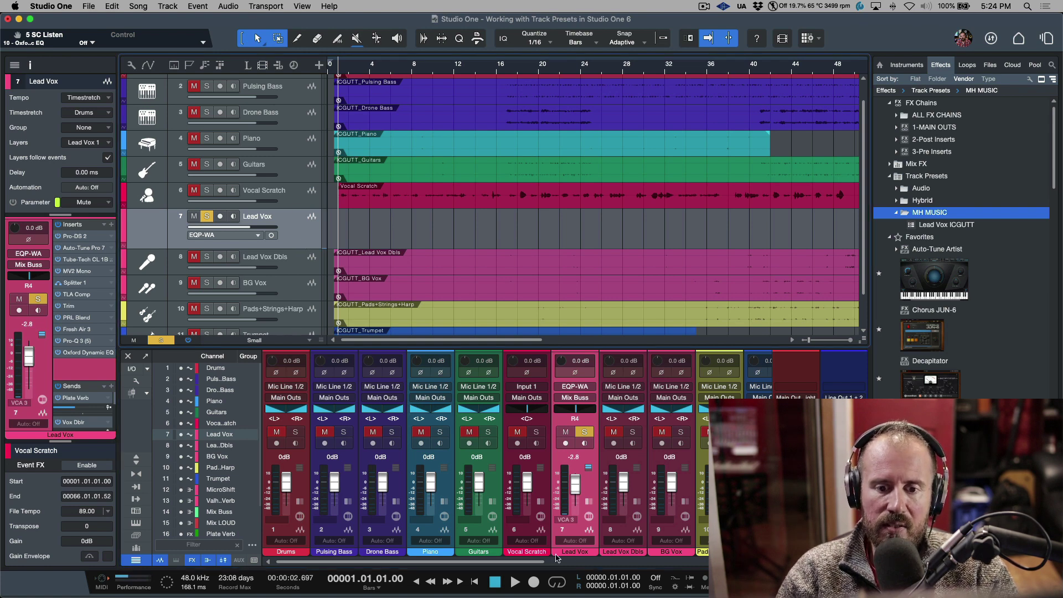
# Check the new Mix Buss, Mix LOUD and FX channels, then copy the Vocal Scratch event onto Lead Vox
pyautogui.moveTo(536, 561); pyautogui.dragTo(705, 563)
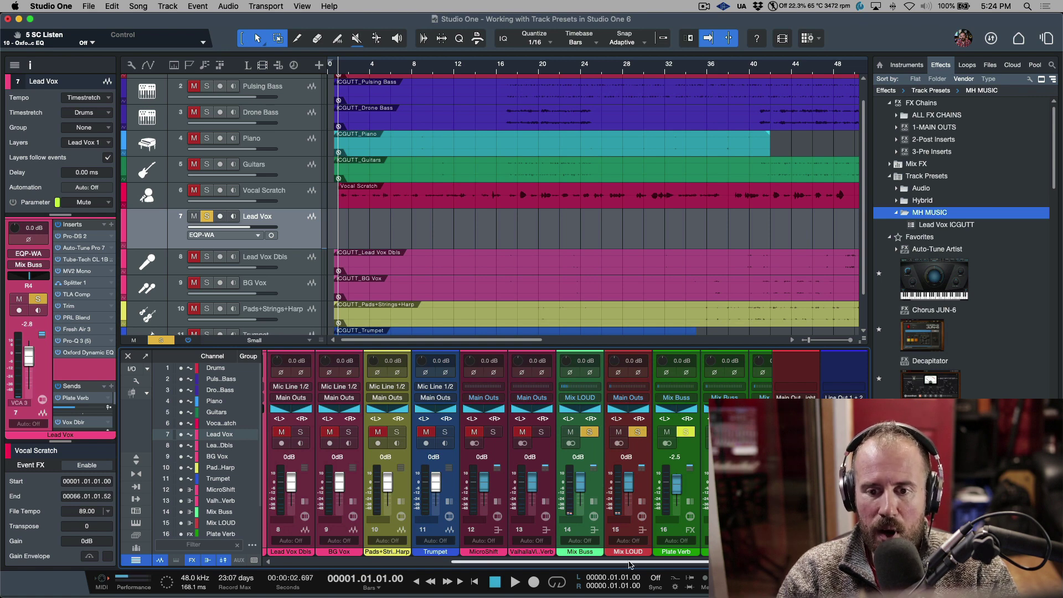
pyautogui.hscroll(3, 633, 545)
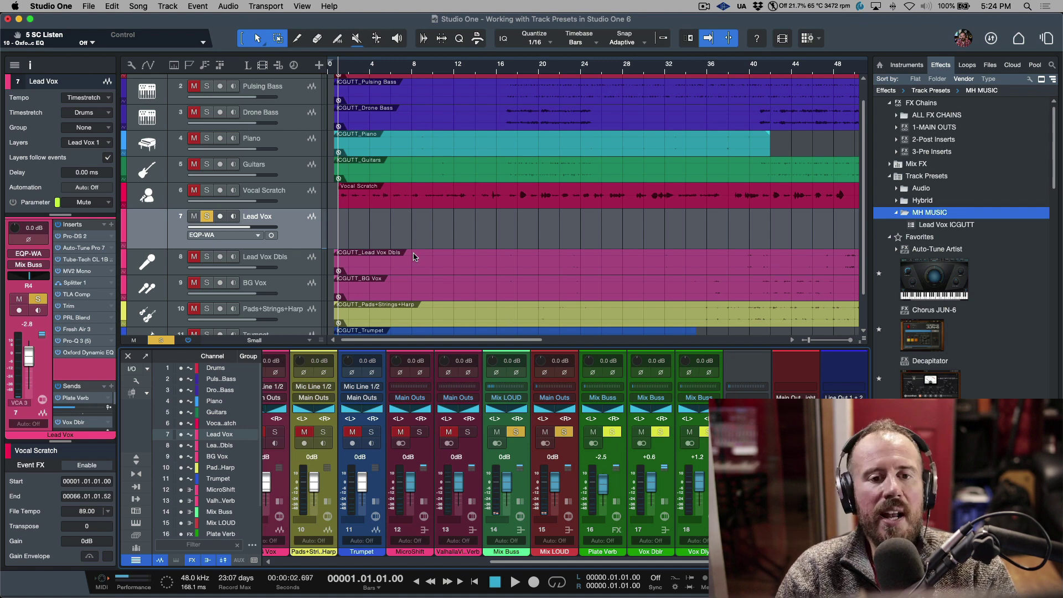
pyautogui.click(422, 206)
pyautogui.moveTo(422, 209); pyautogui.dragTo(427, 231)
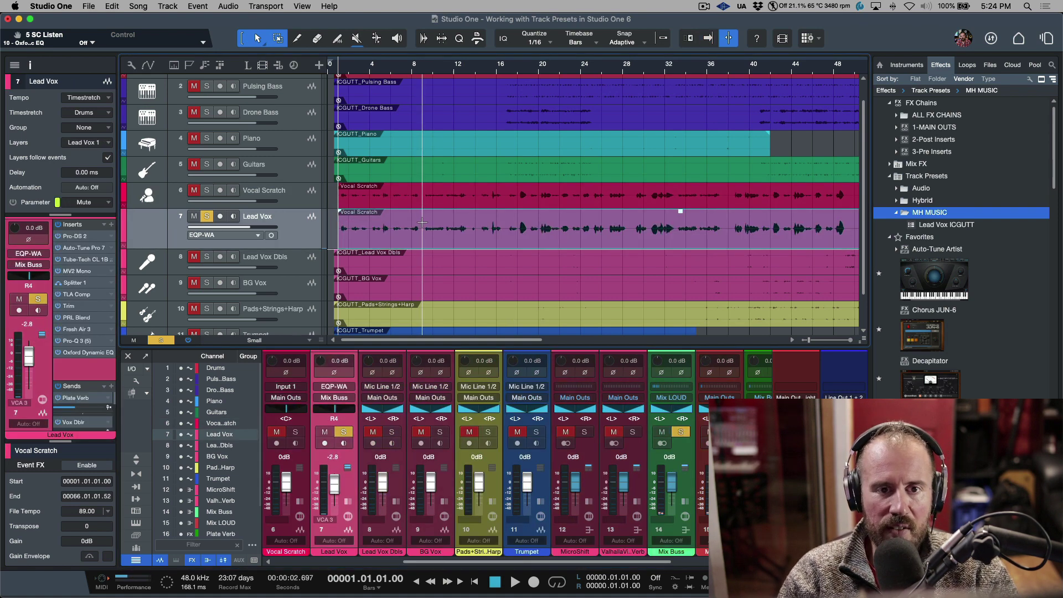
# View the Mix Buss and Mix LOUD inserts, then play with Lead Vox unsoloed and its input gain lowered
pyautogui.click(687, 501)
pyautogui.hscroll(5, 693, 501)
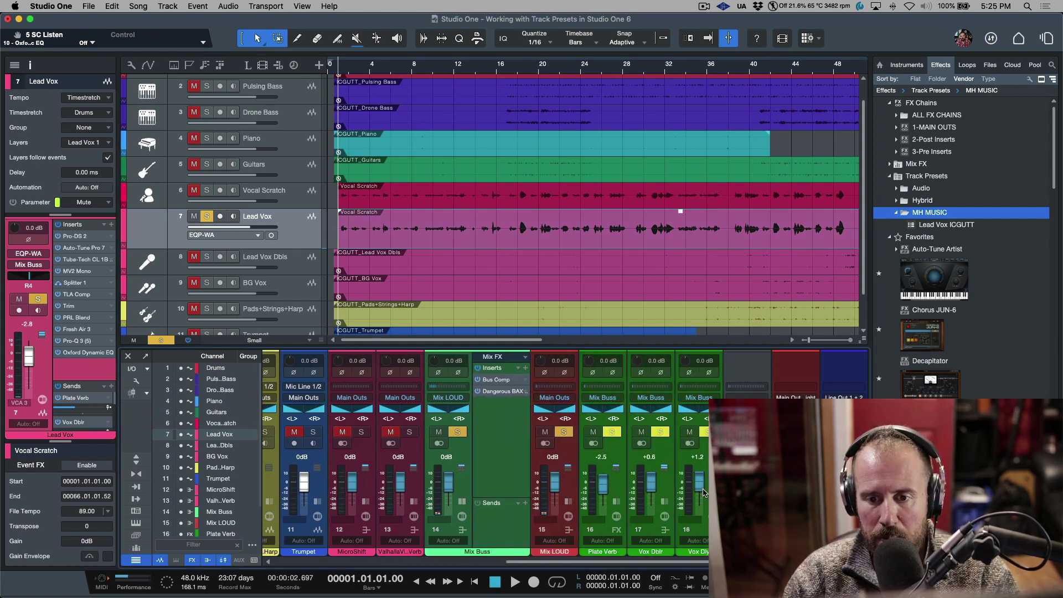
pyautogui.click(569, 502)
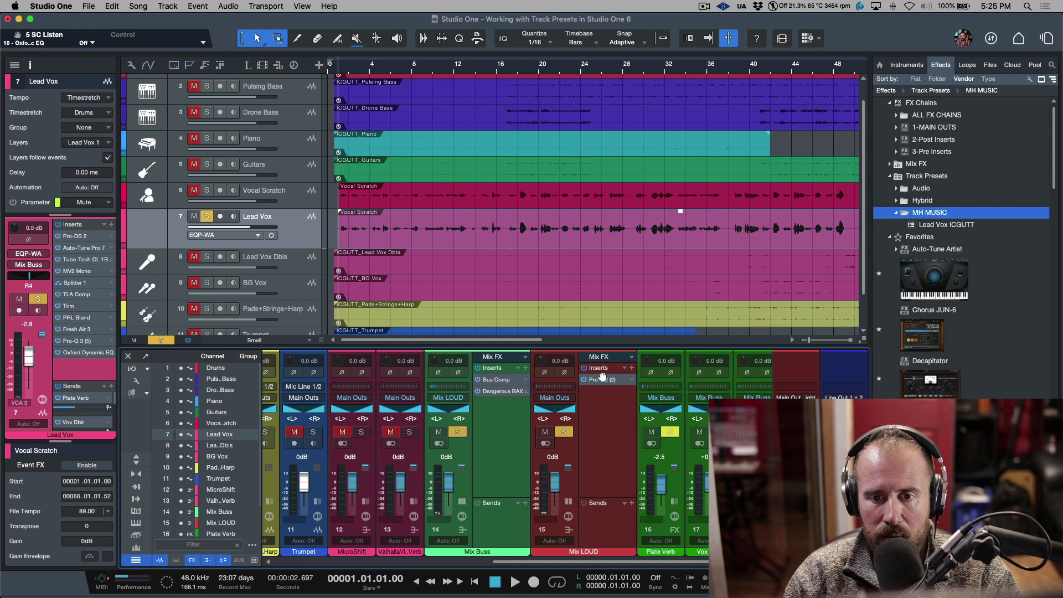
pyautogui.press('space')
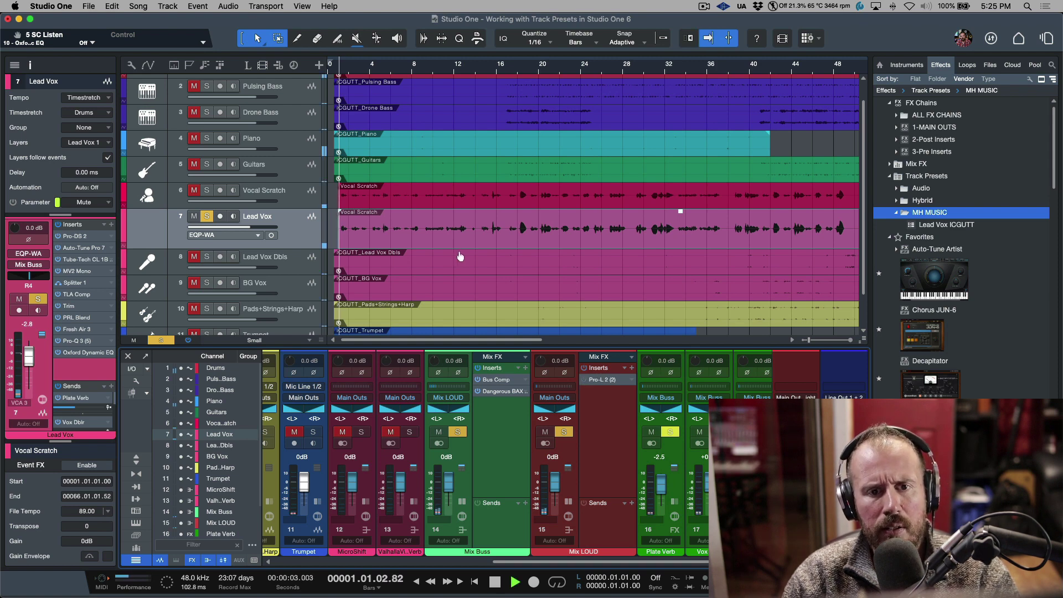
pyautogui.click(207, 216)
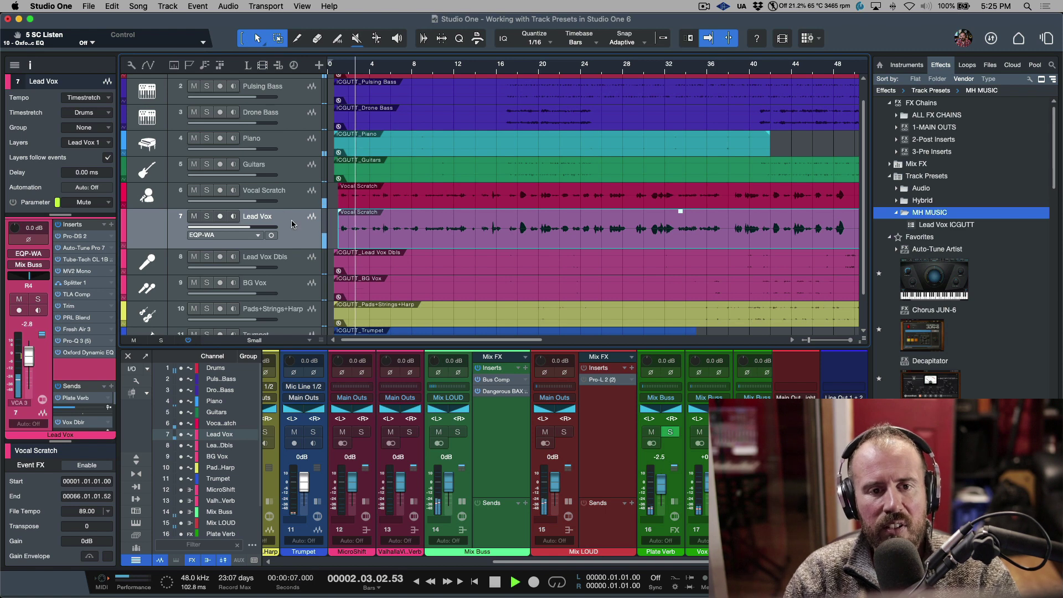
pyautogui.moveTo(15, 226); pyautogui.dragTo(16, 246)
pyautogui.press('space')
# Replay the lead vocal and raise the Lead Vox input gain to -4.6 dB
pyautogui.click(395, 206)
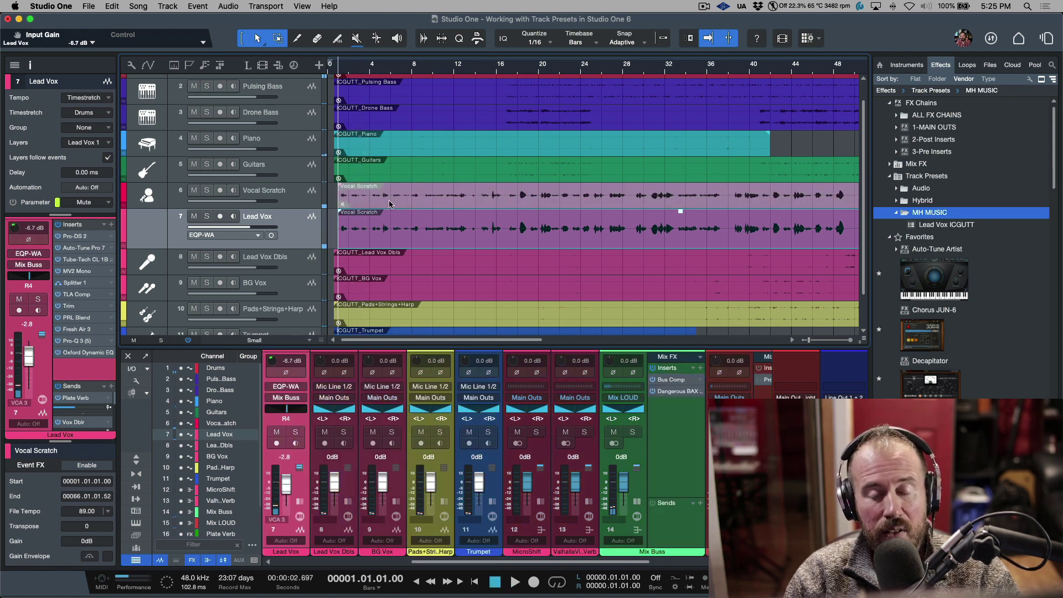
pyautogui.press('space')
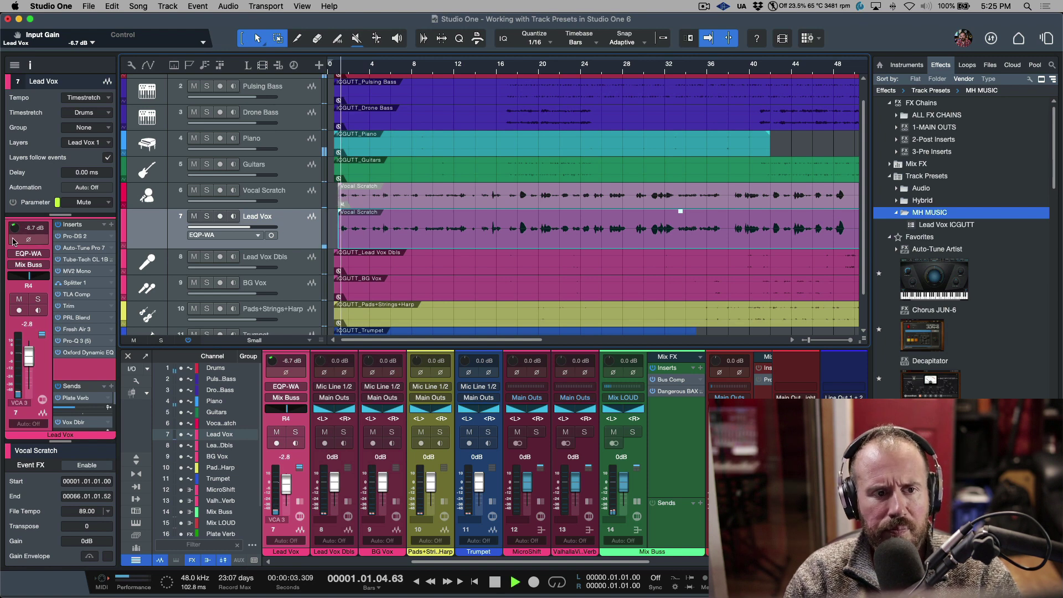
pyautogui.moveTo(16, 243); pyautogui.dragTo(15, 225)
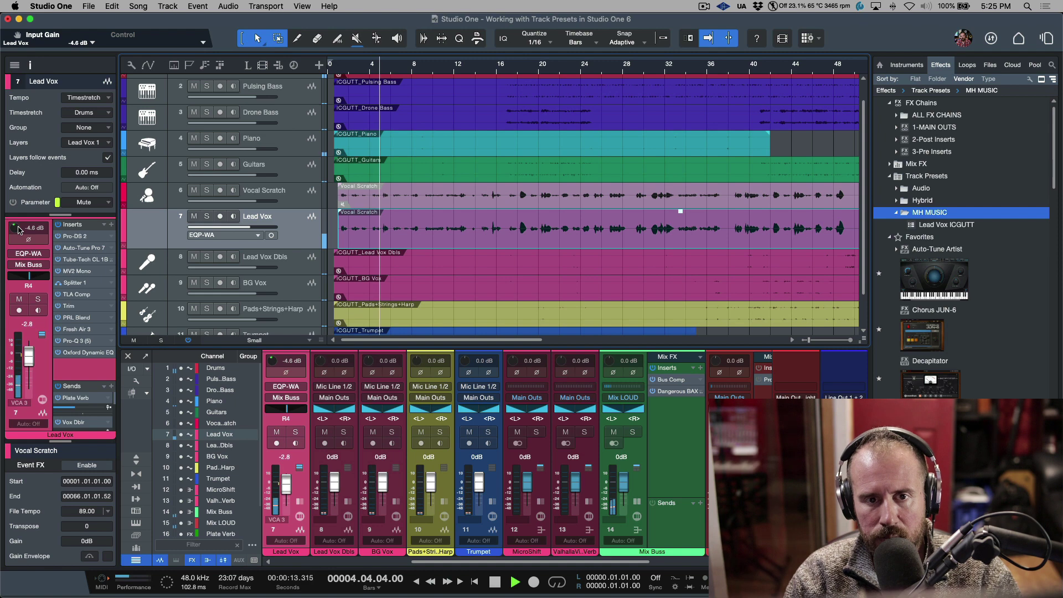
pyautogui.press('space')
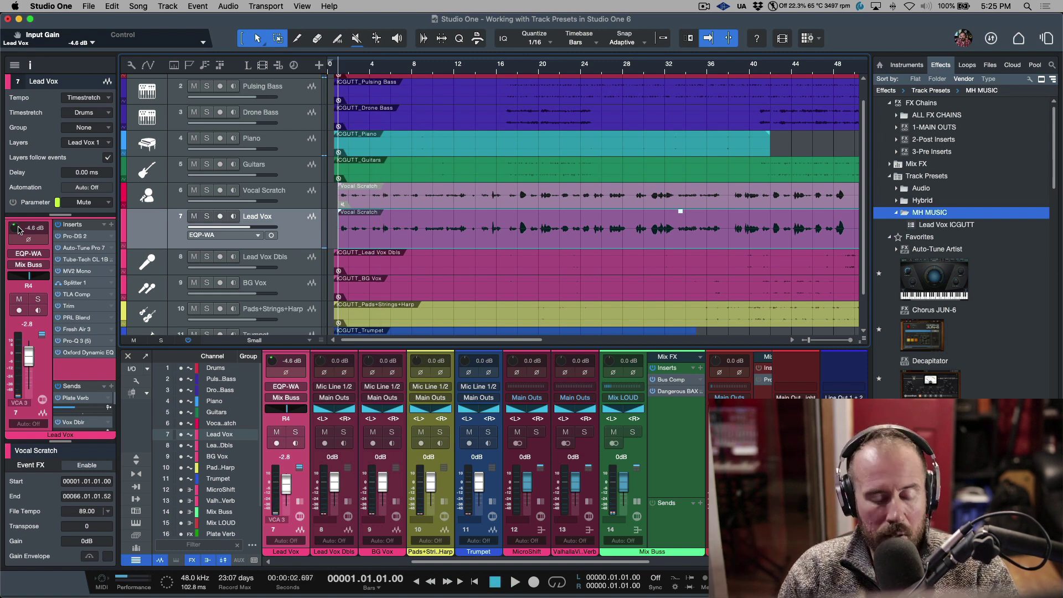
# Hide the browser, expand the console to show inserts and sends, and enlarge the insert racks
pyautogui.press('F5')
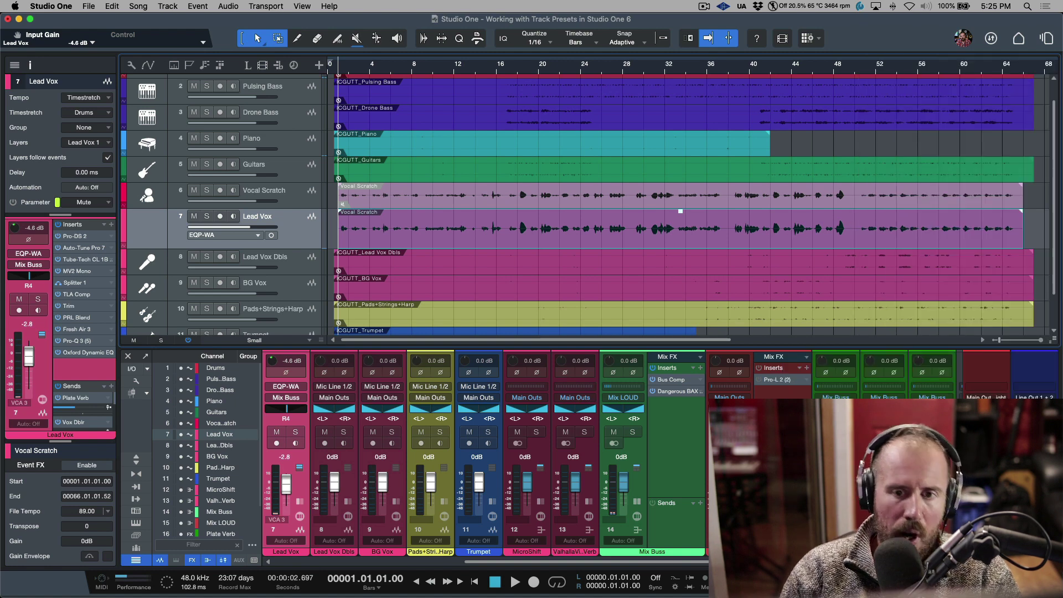
pyautogui.press('F3')
pyautogui.press('F3')
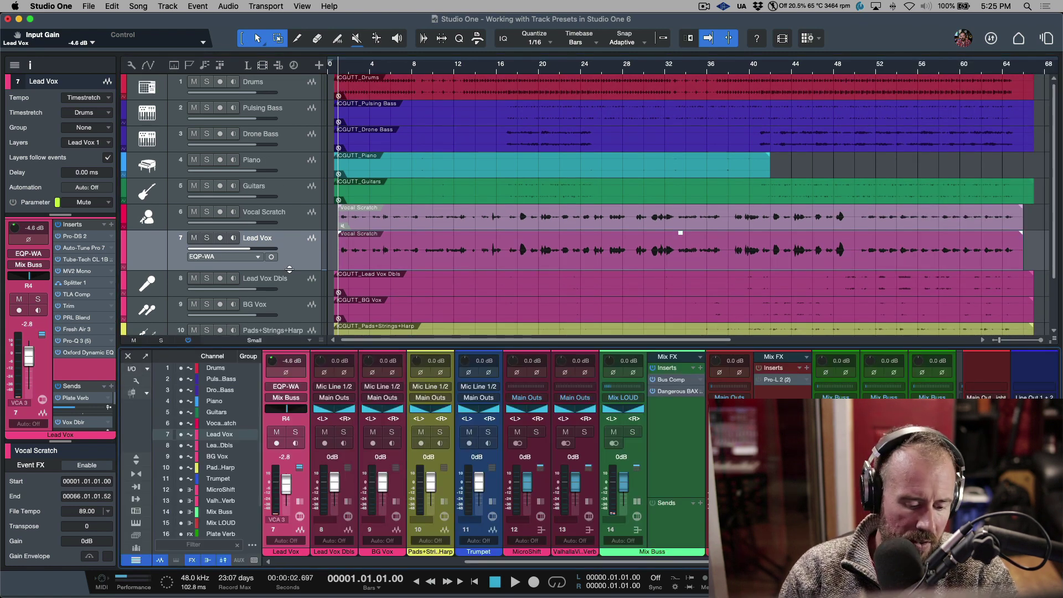
pyautogui.click(368, 347)
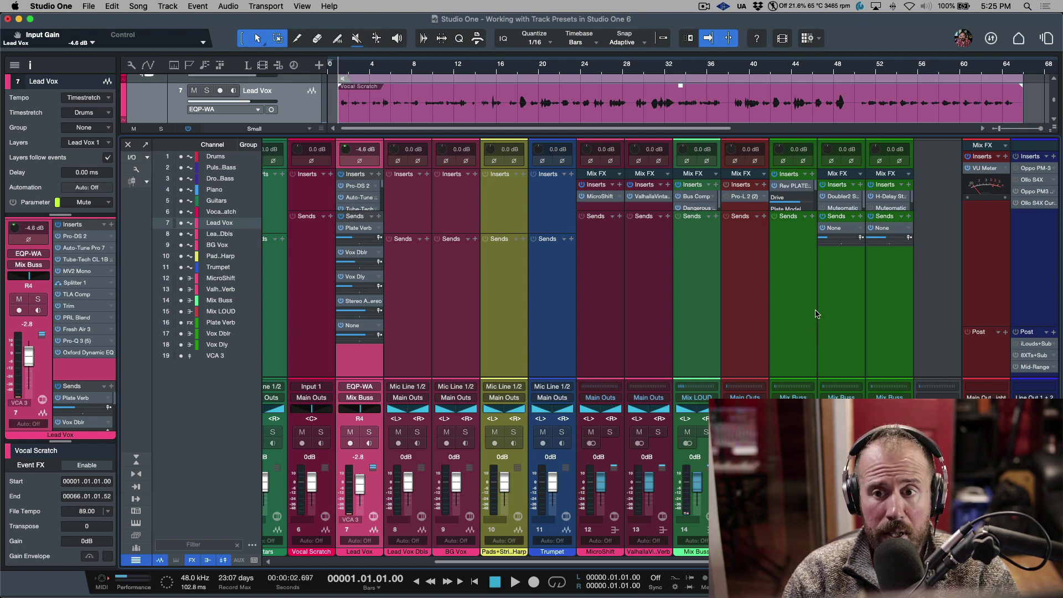
pyautogui.click(791, 311)
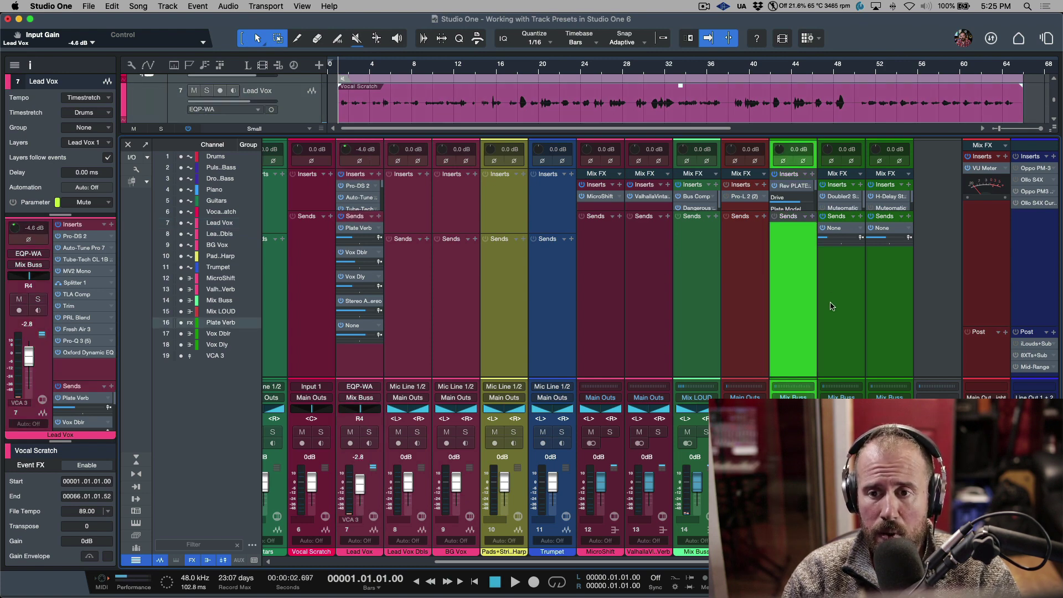
pyautogui.click(833, 306)
pyautogui.click(885, 324)
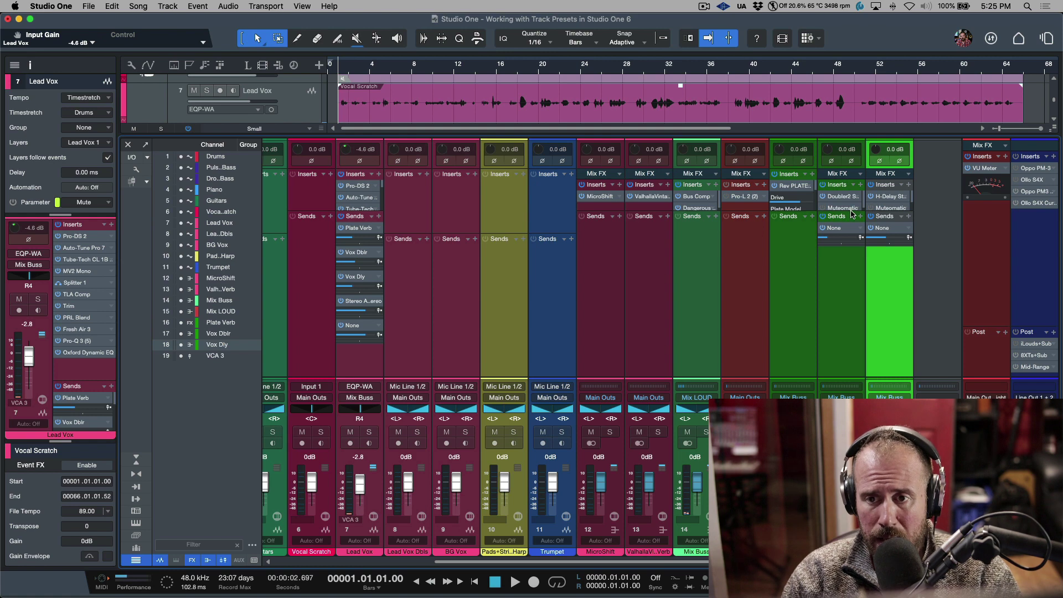
pyautogui.moveTo(852, 214); pyautogui.dragTo(841, 296)
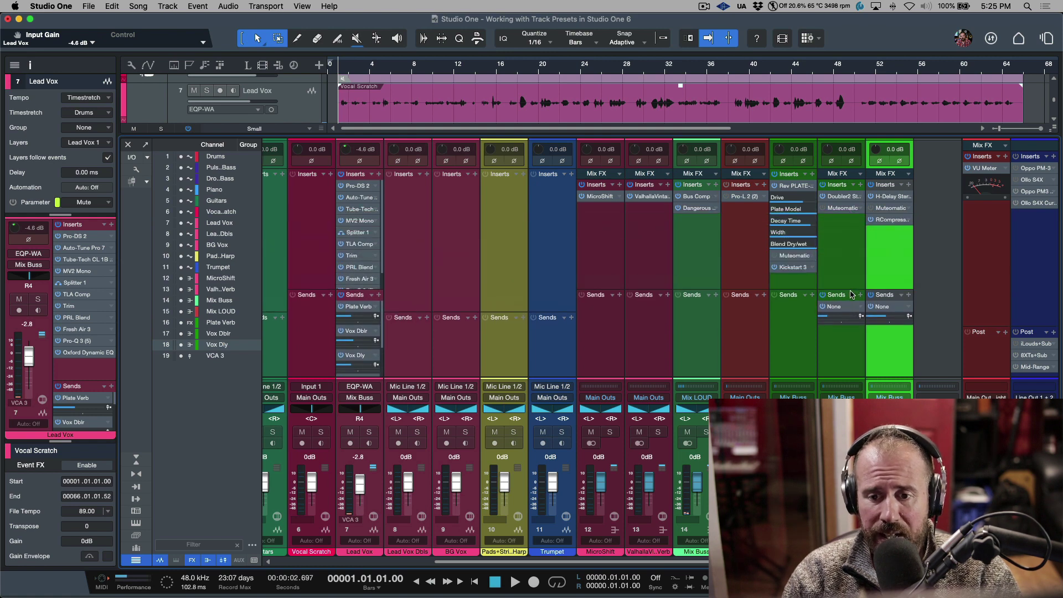
# Inspect the Mix Buss bus compressor and Dangerous BAX EQ plug-ins, then close them
pyautogui.click(709, 320)
pyautogui.doubleClick(707, 197)
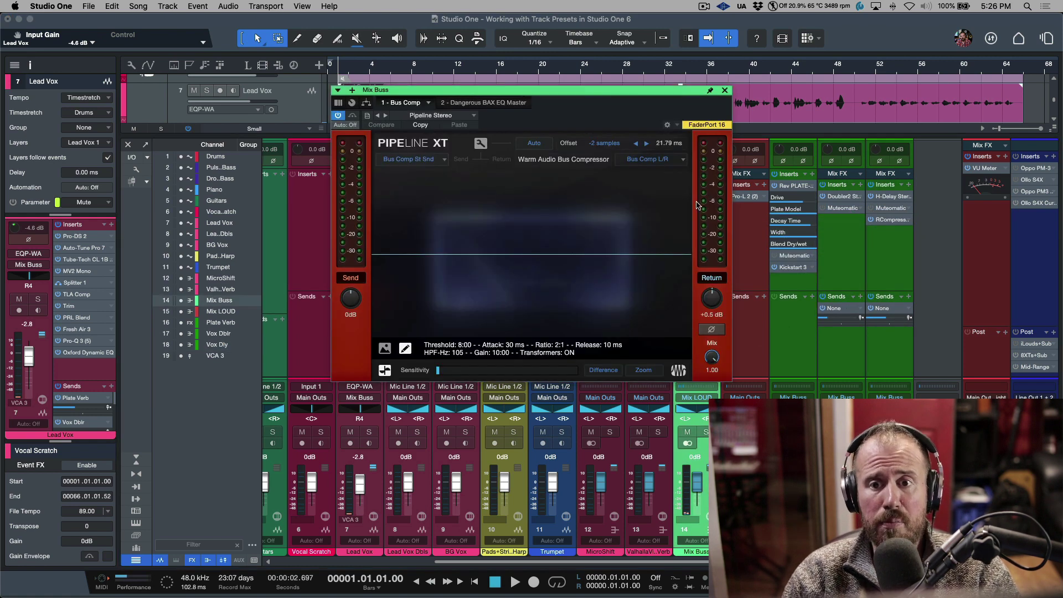
pyautogui.click(724, 89)
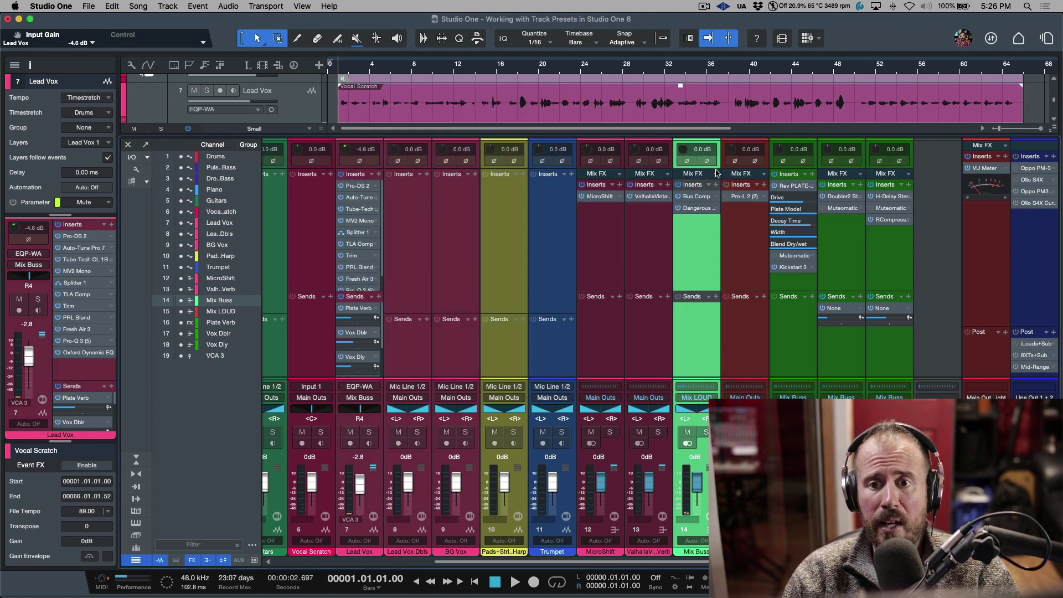
pyautogui.doubleClick(696, 208)
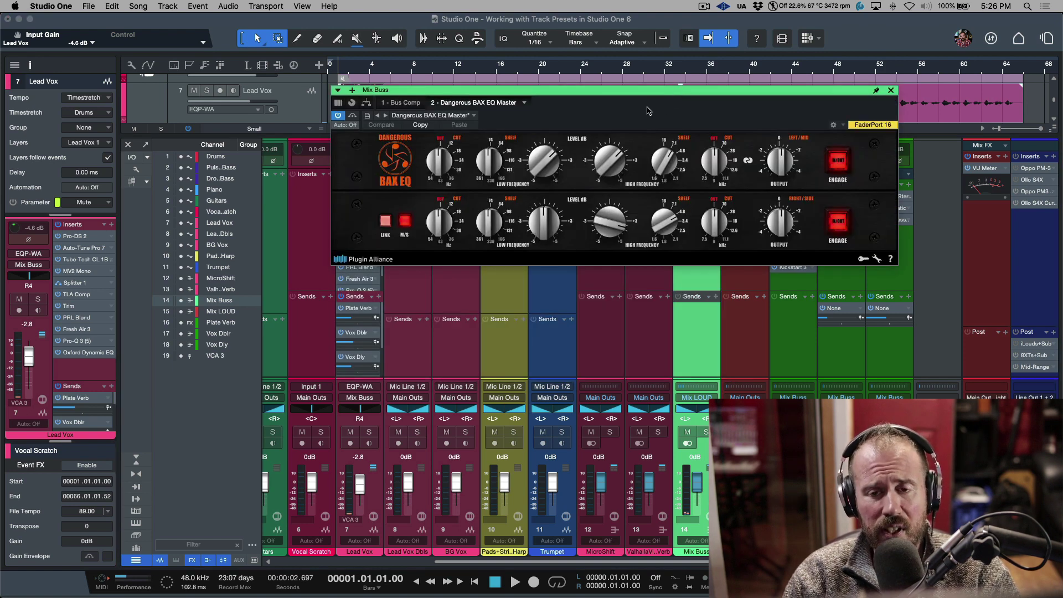
pyautogui.moveTo(677, 93); pyautogui.dragTo(642, 115)
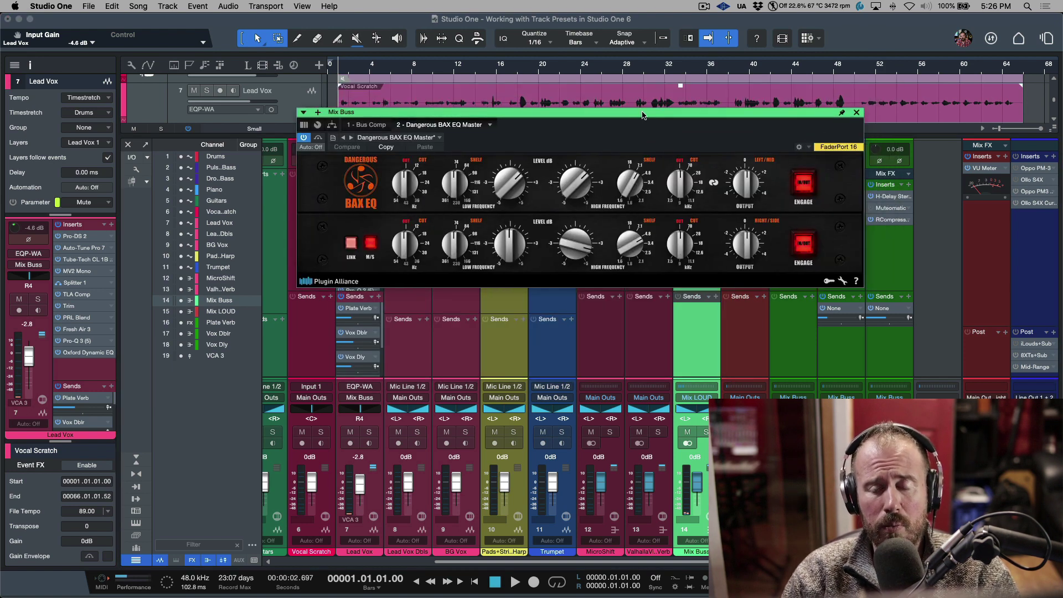
pyautogui.click(856, 113)
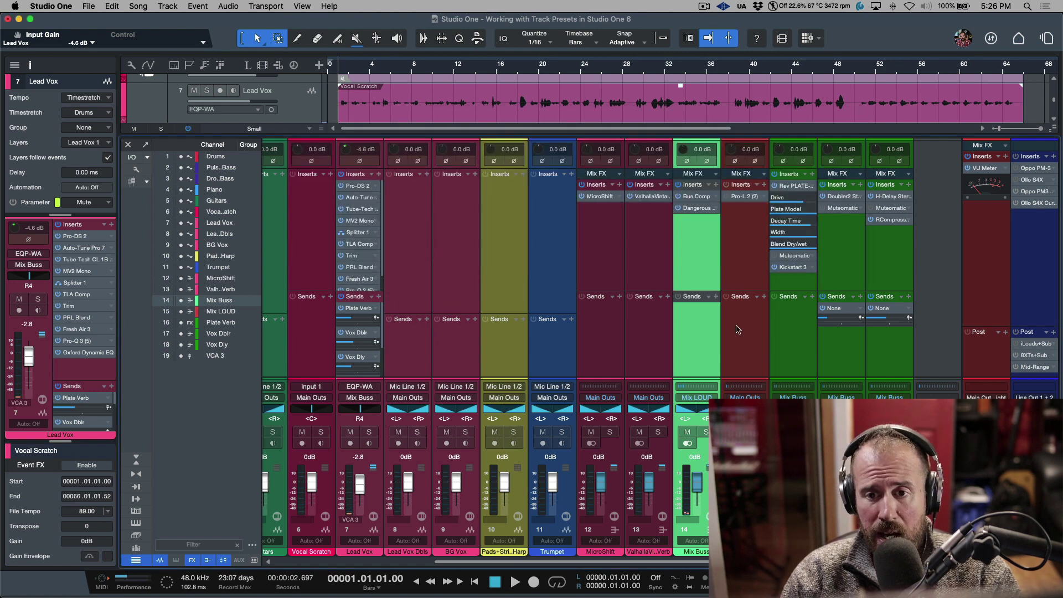
# Bring up the FabFilter Pro-L 2 limiter on the Mix LOUD channel
pyautogui.click(742, 260)
pyautogui.click(739, 197)
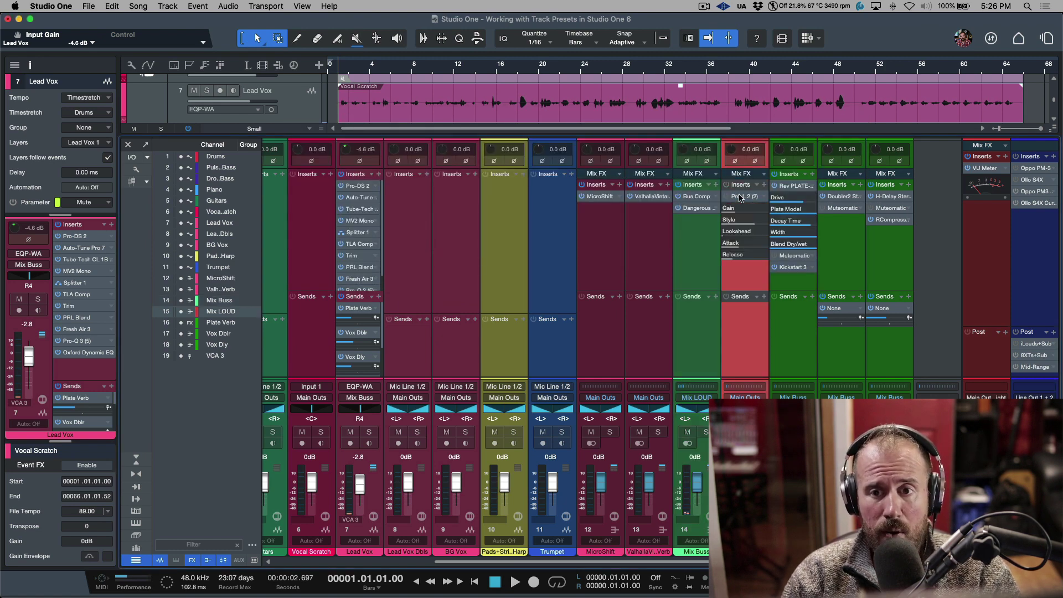
pyautogui.click(740, 197)
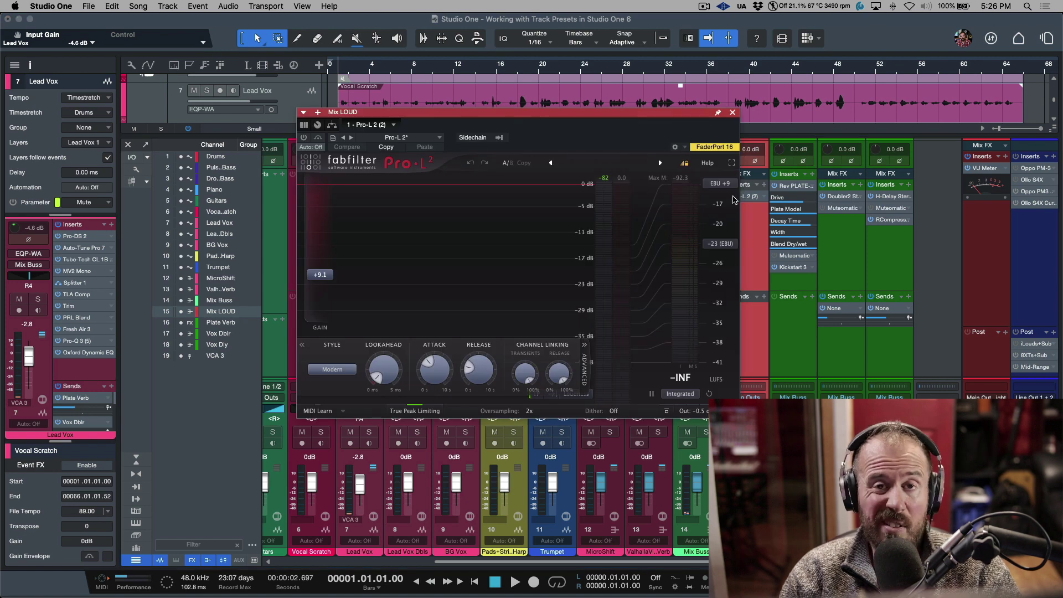
# Close the Pro-L 2 limiter window to reveal the full mixer console
pyautogui.click(732, 112)
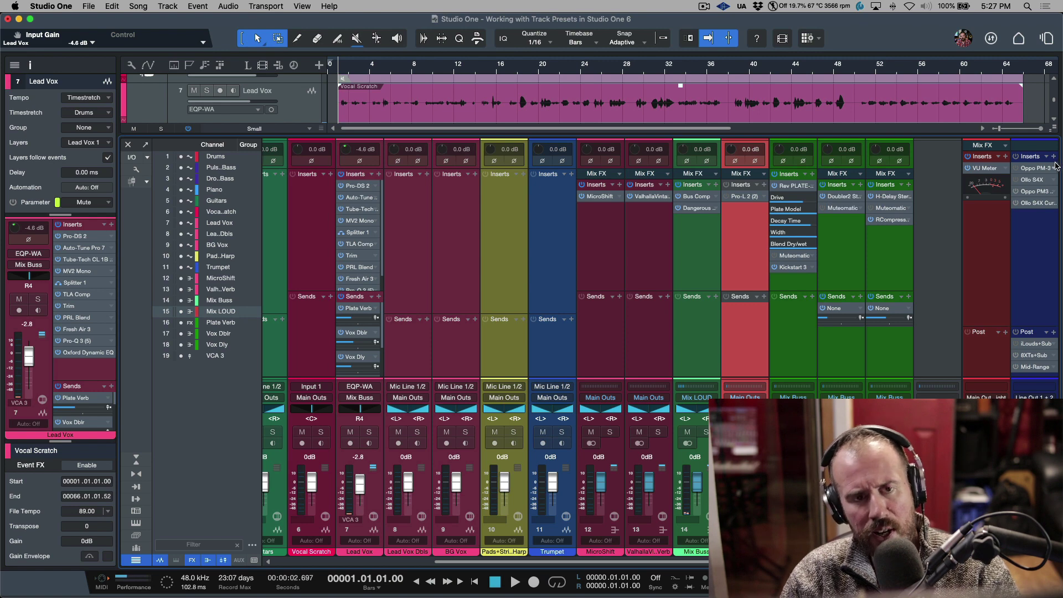
pyautogui.press('F3')
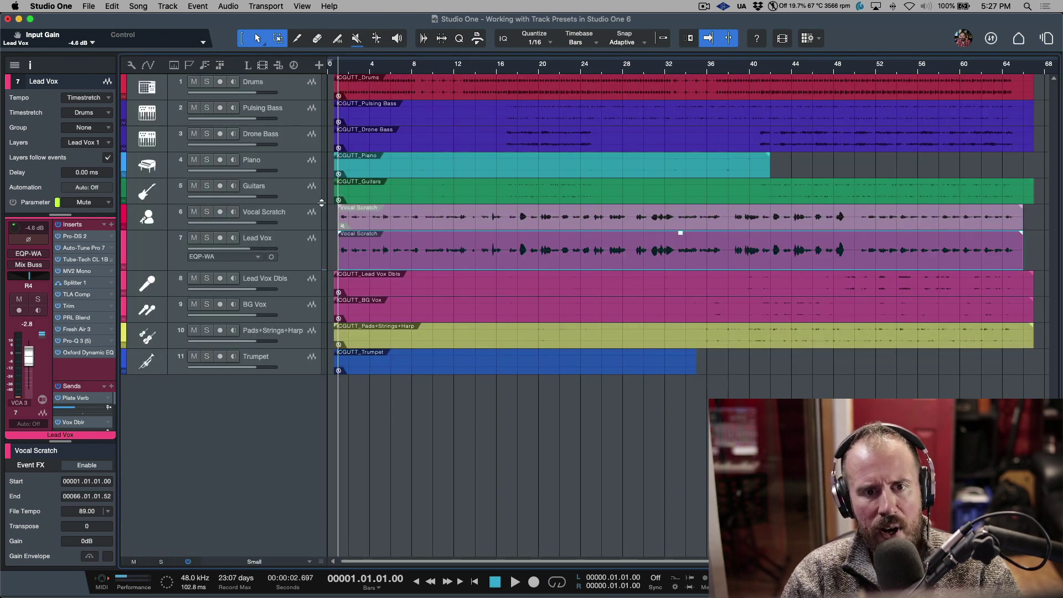
pyautogui.rightClick(303, 223)
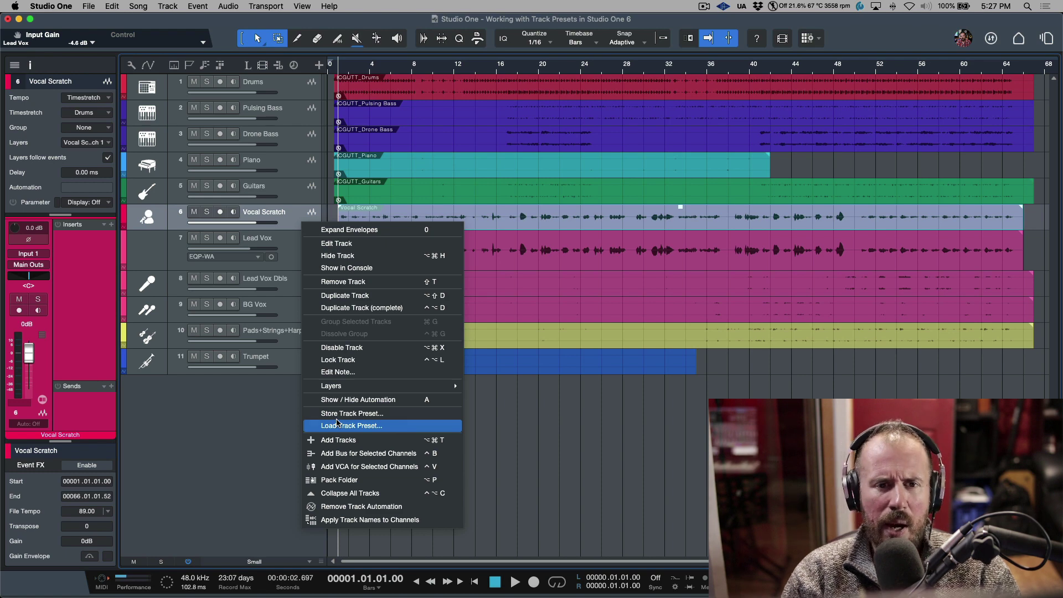
pyautogui.click(292, 224)
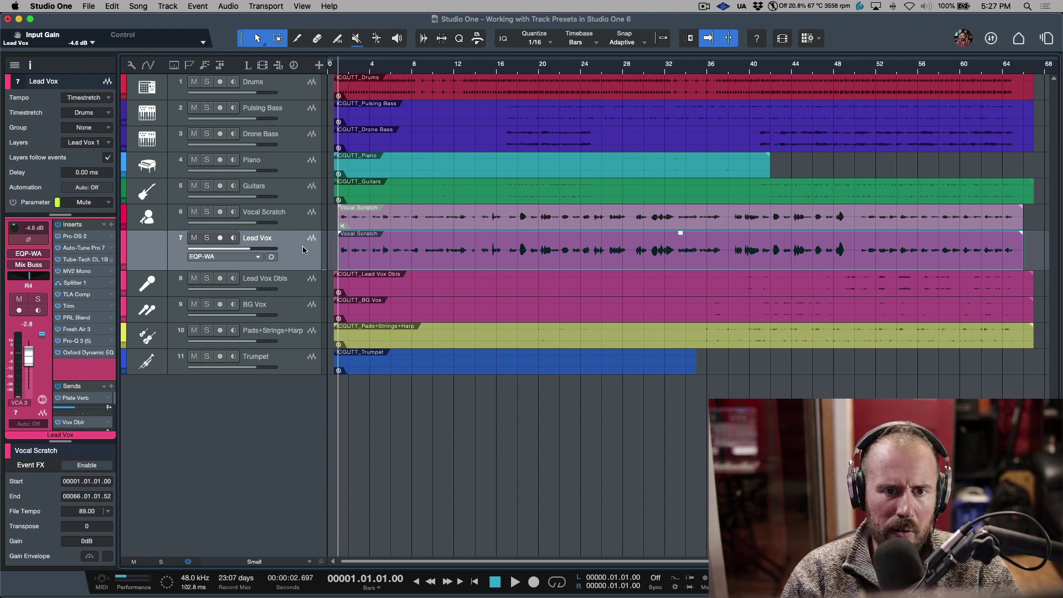
pyautogui.press('F3')
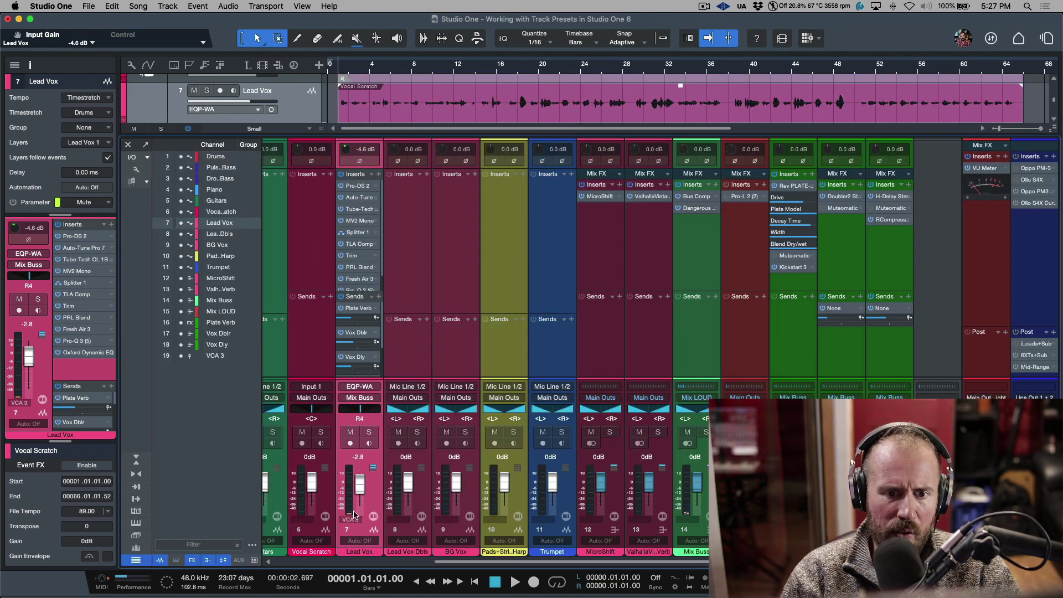
# Copy the Lead Vox channel settings and set the track lanes to Tiny height
pyautogui.rightClick(370, 496)
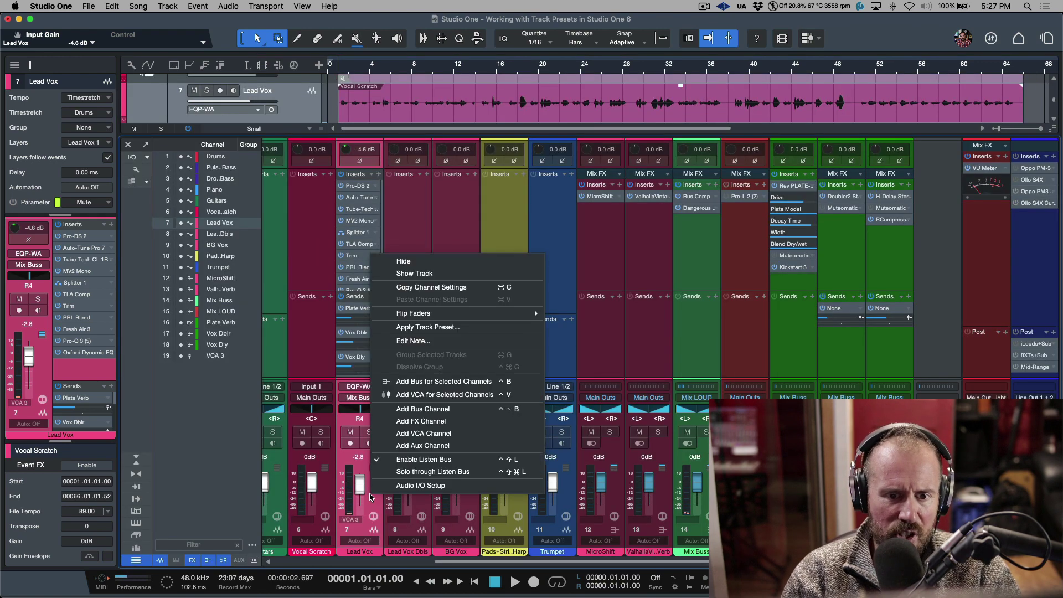
pyautogui.click(431, 286)
pyautogui.click(309, 129)
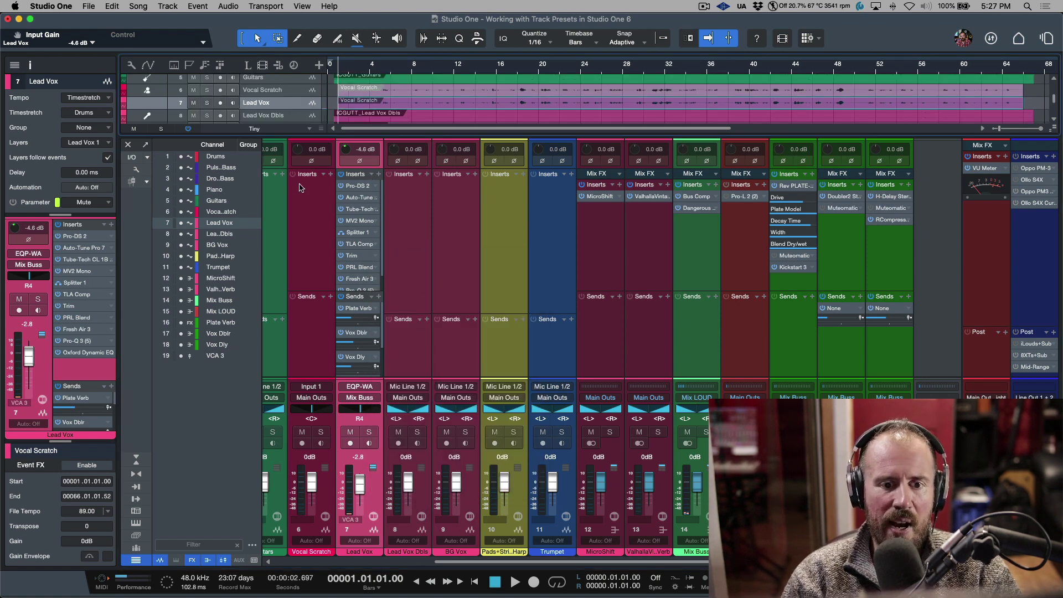
# Paste the copied Lead Vox settings onto the Lead Vox Dbls channel
pyautogui.click(405, 263)
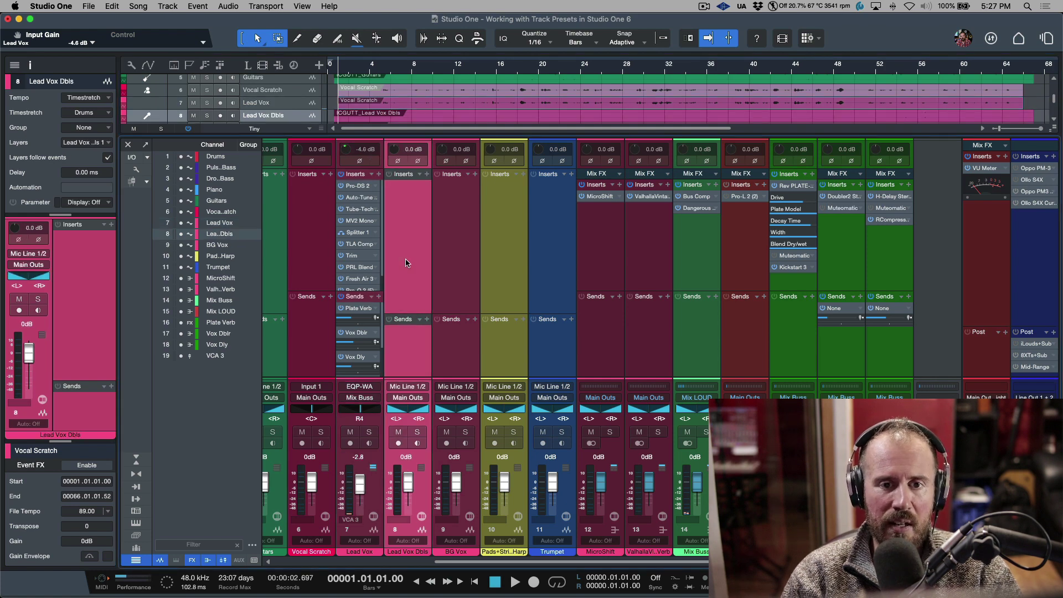
pyautogui.rightClick(406, 263)
pyautogui.click(447, 300)
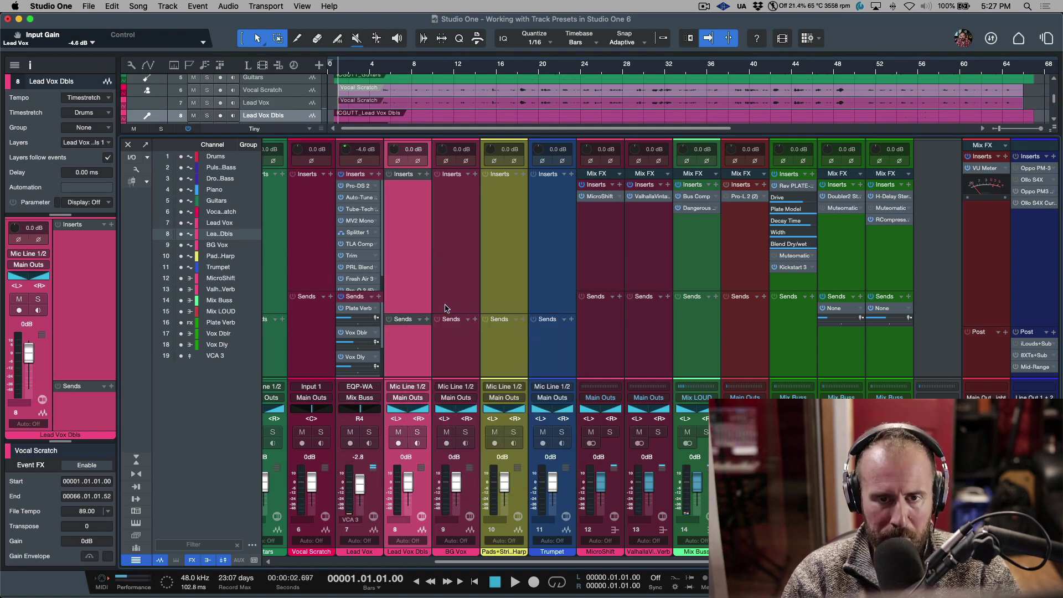